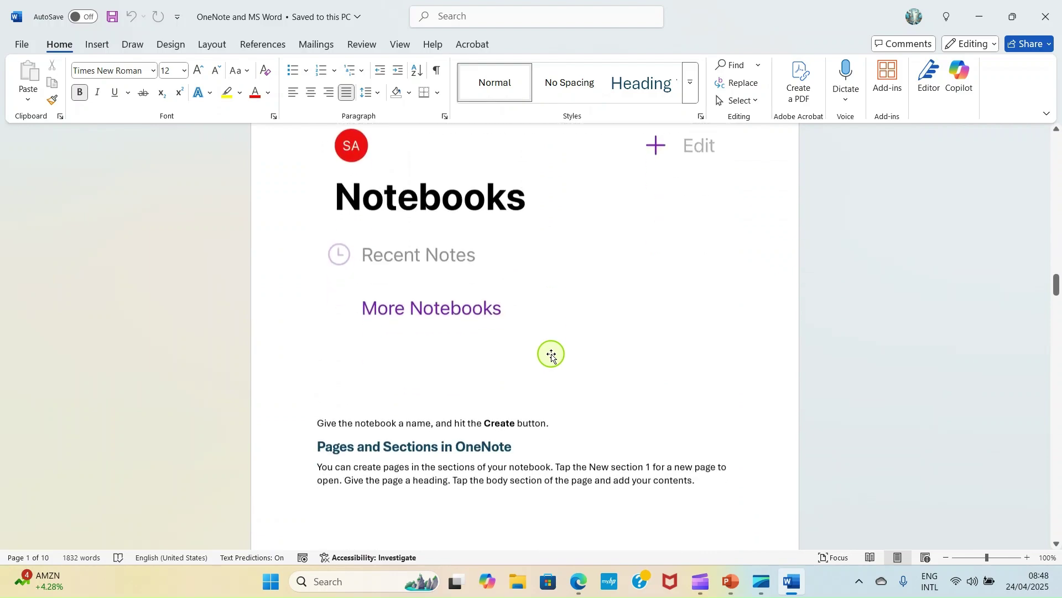
# Step: Examine the document's front matter, from the copyright page through the contents page to the start of Chapter 1
pyautogui.scroll(20, 553, 360)
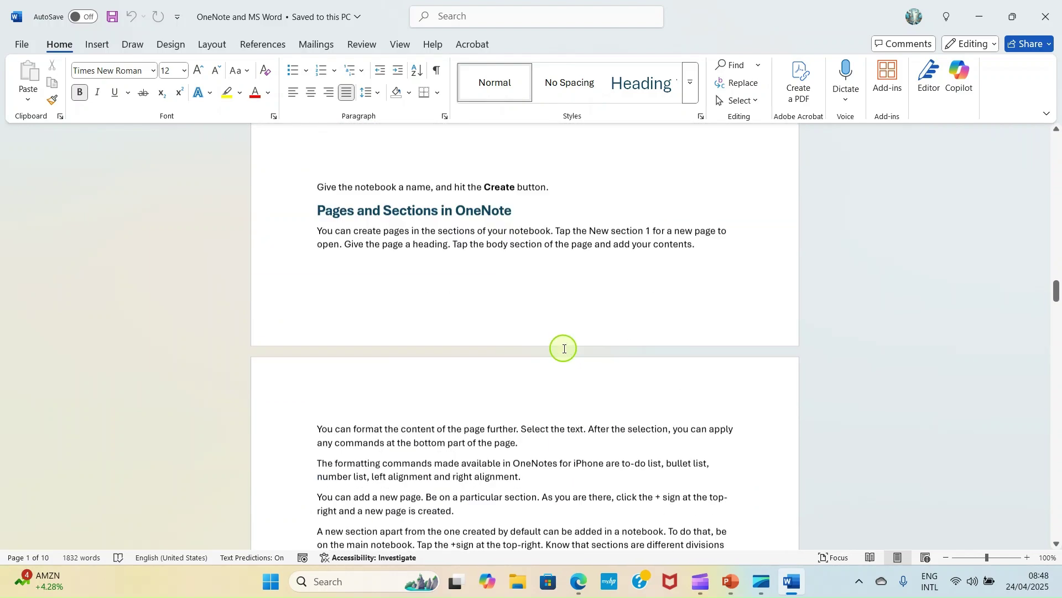
pyautogui.scroll(20, 563, 344)
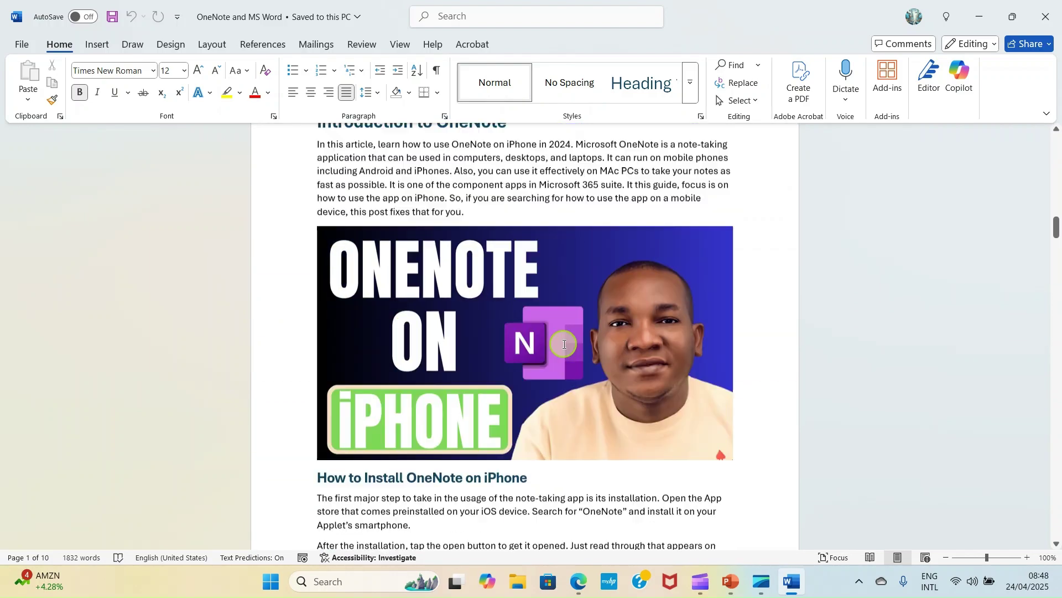
pyautogui.scroll(10, 571, 341)
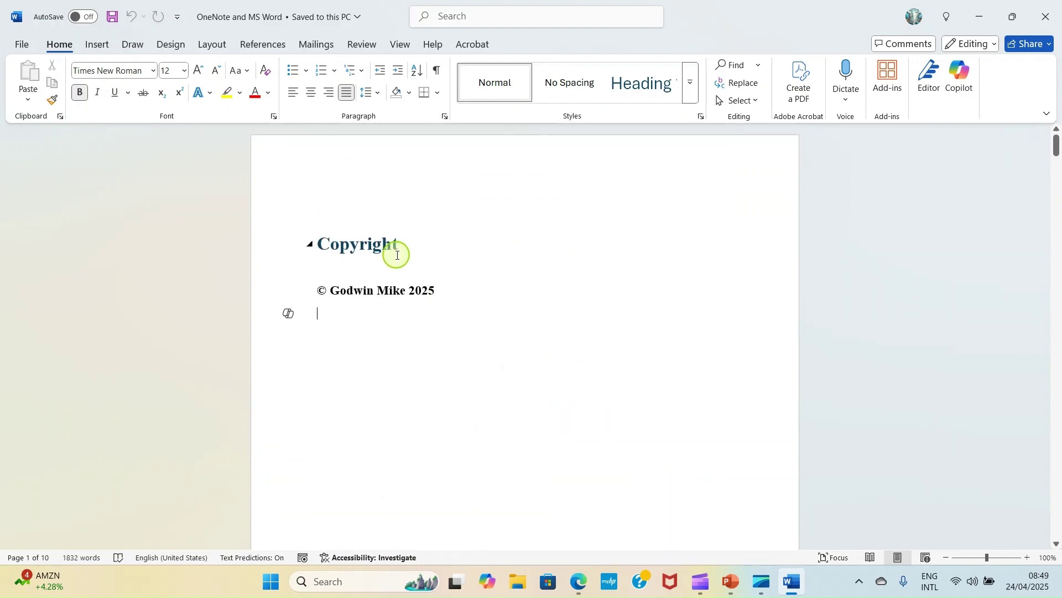
pyautogui.click(304, 194)
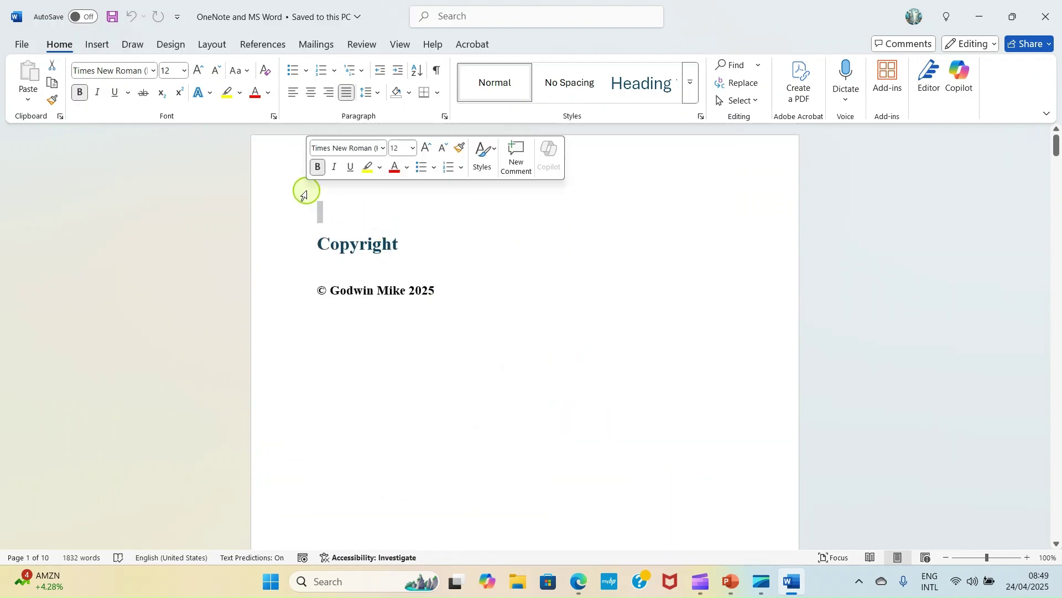
pyautogui.click(351, 221)
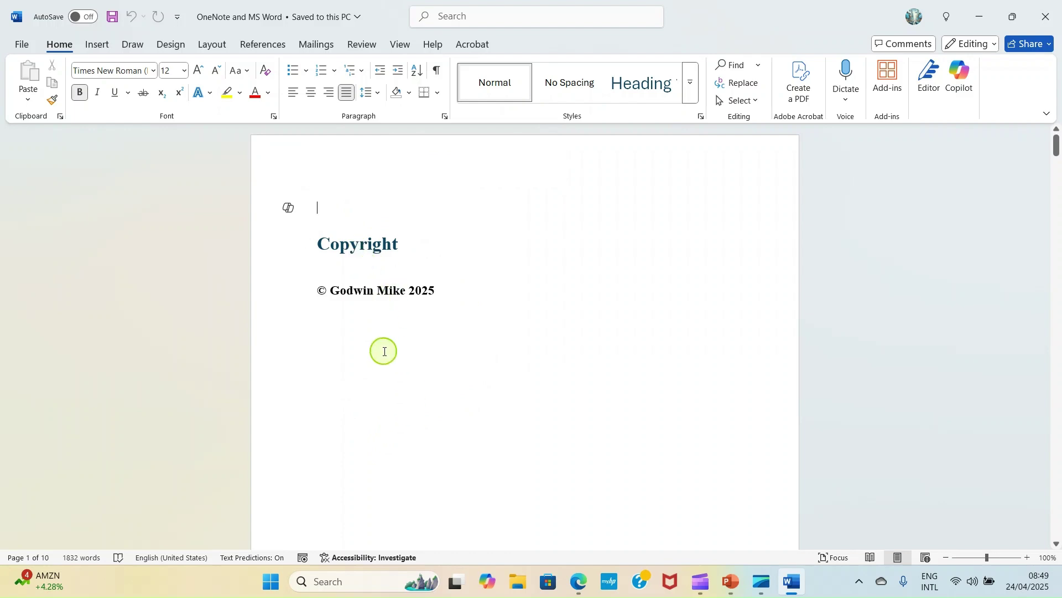
pyautogui.scroll(-4, 382, 351)
pyautogui.scroll(-10, 383, 353)
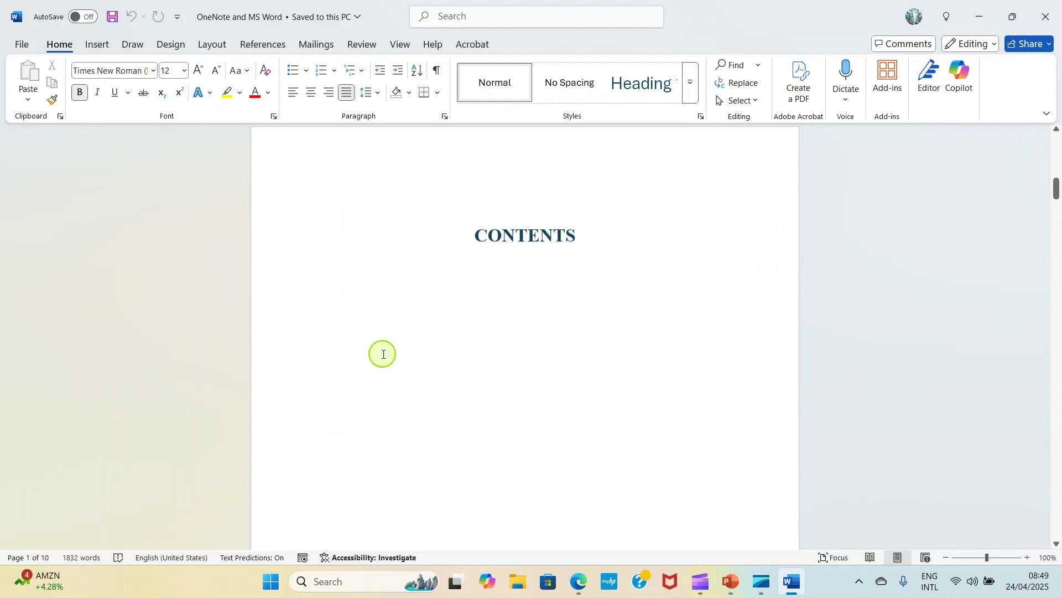
pyautogui.scroll(-6, 519, 396)
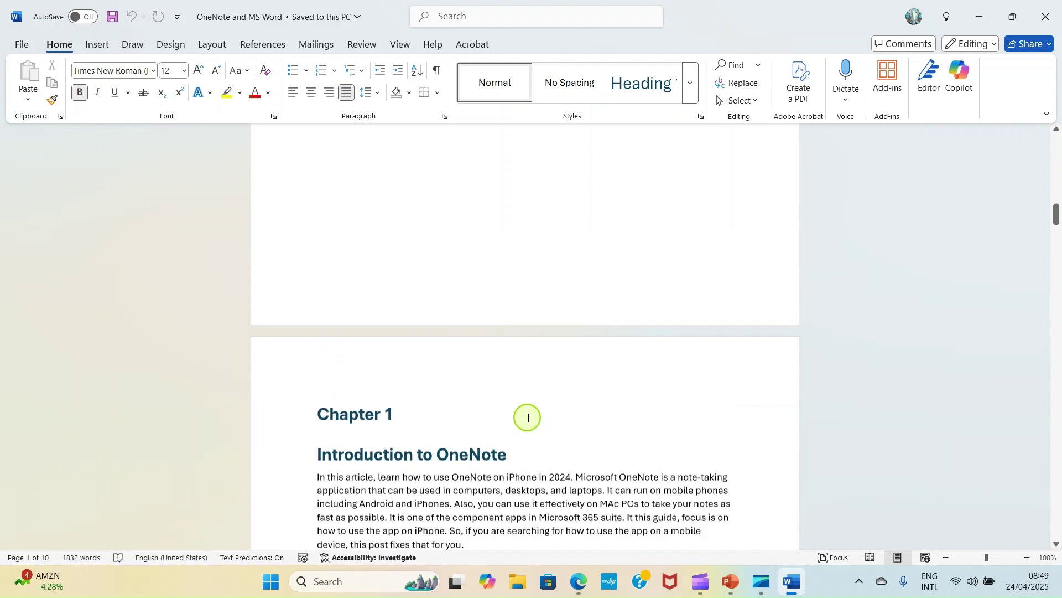
pyautogui.scroll(2, 497, 332)
pyautogui.scroll(2, 468, 254)
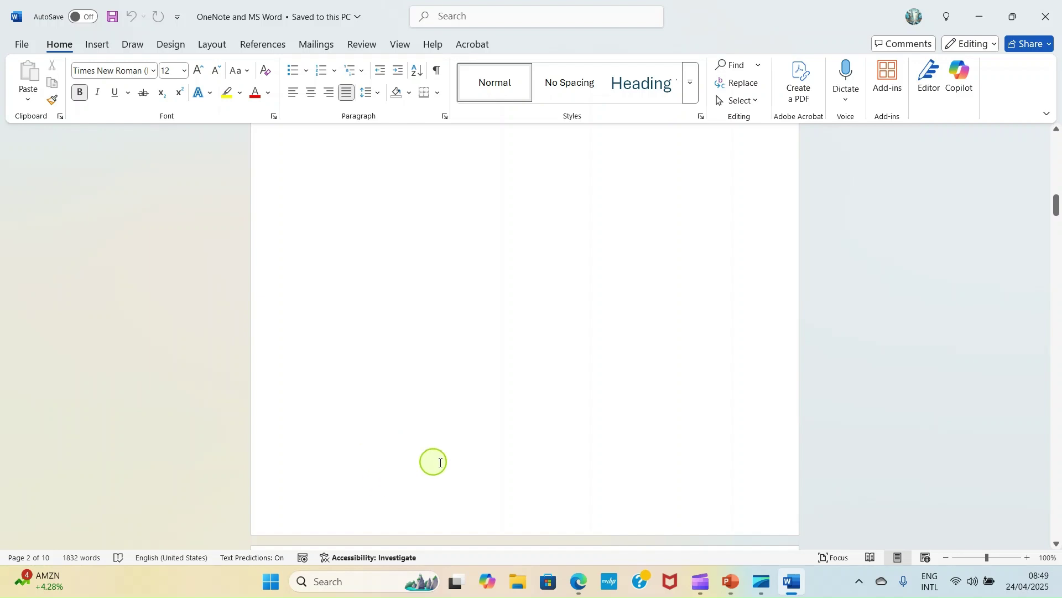
# Step: Delete the empty line above the CONTENTS heading on the second page
pyautogui.scroll(3, 450, 464)
pyautogui.scroll(3, 451, 465)
pyautogui.scroll(-2, 452, 457)
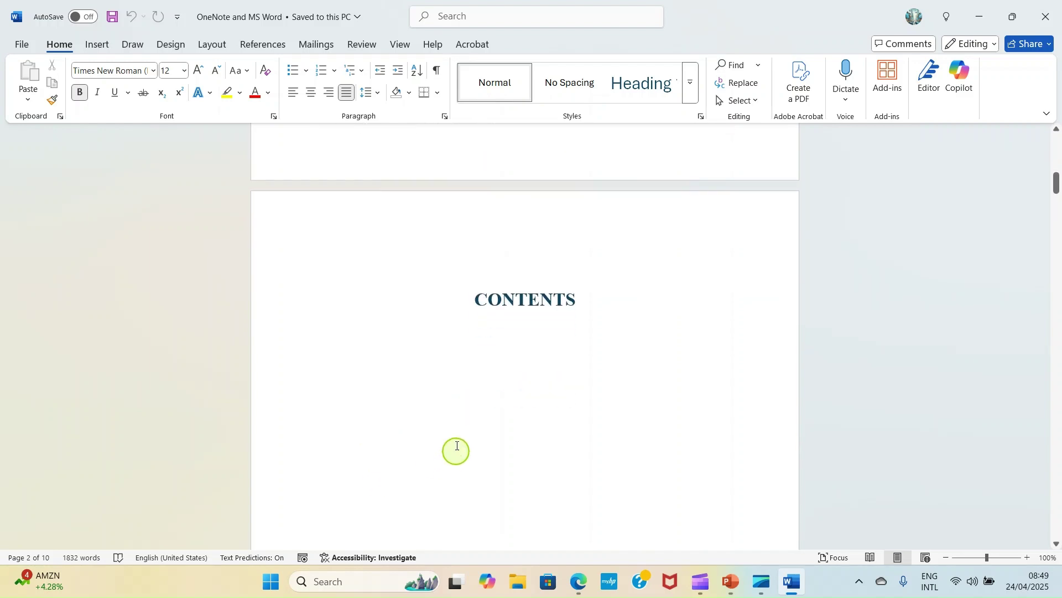
pyautogui.click(479, 257)
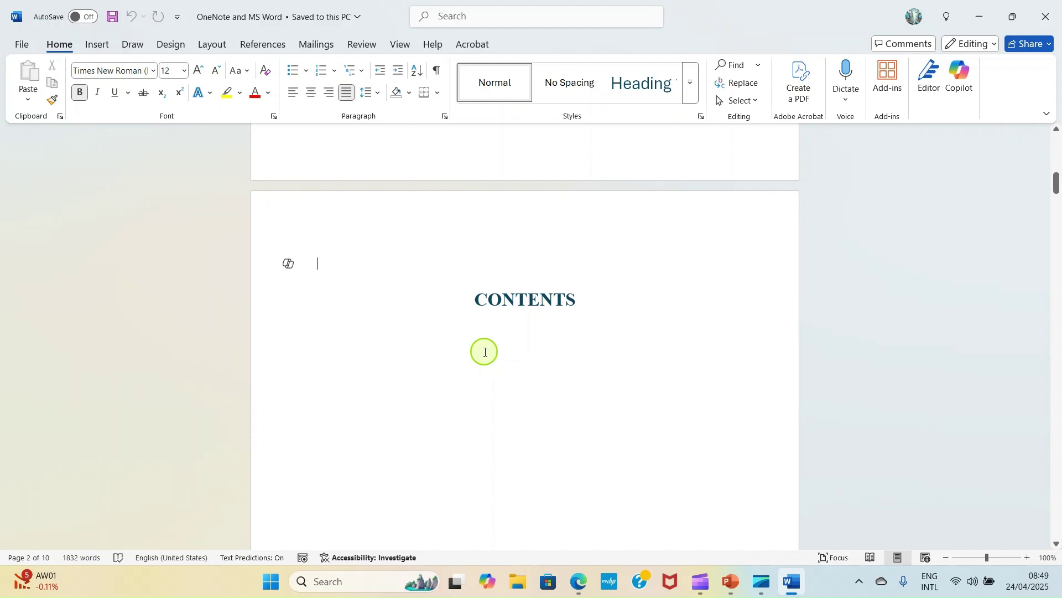
pyautogui.press('BackSpace')
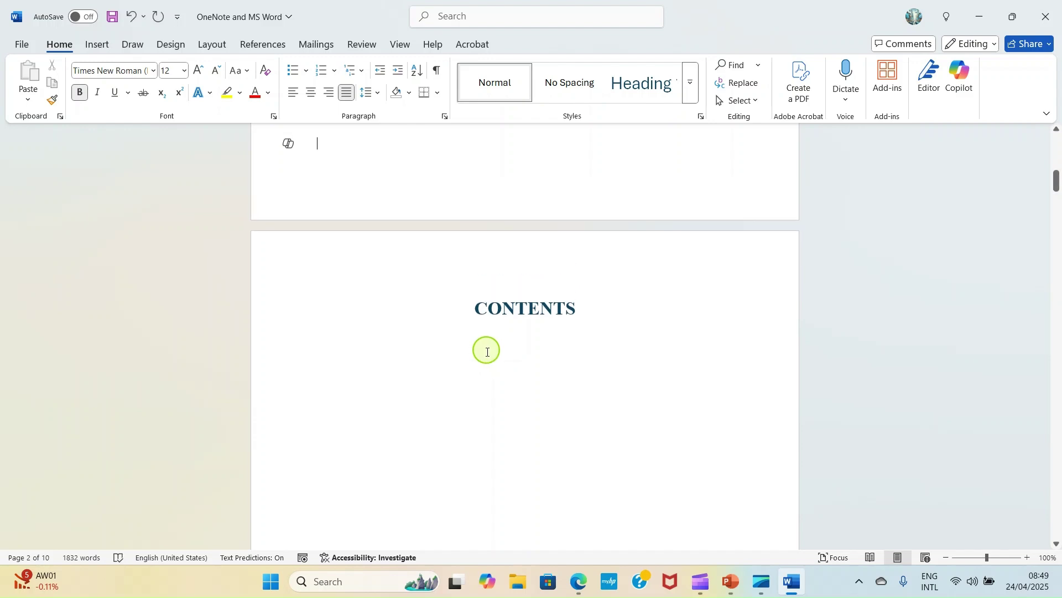
# Step: Place the insertion point in the last blank line of the contents page, just before Chapter 1
pyautogui.click(501, 356)
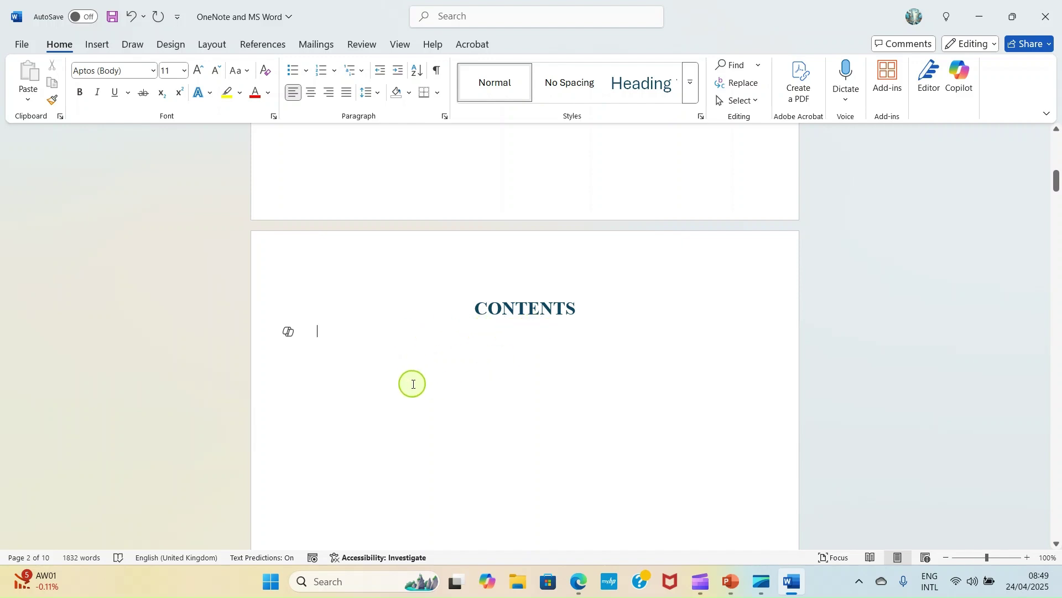
pyautogui.scroll(-5, 410, 382)
pyautogui.scroll(-5, 410, 383)
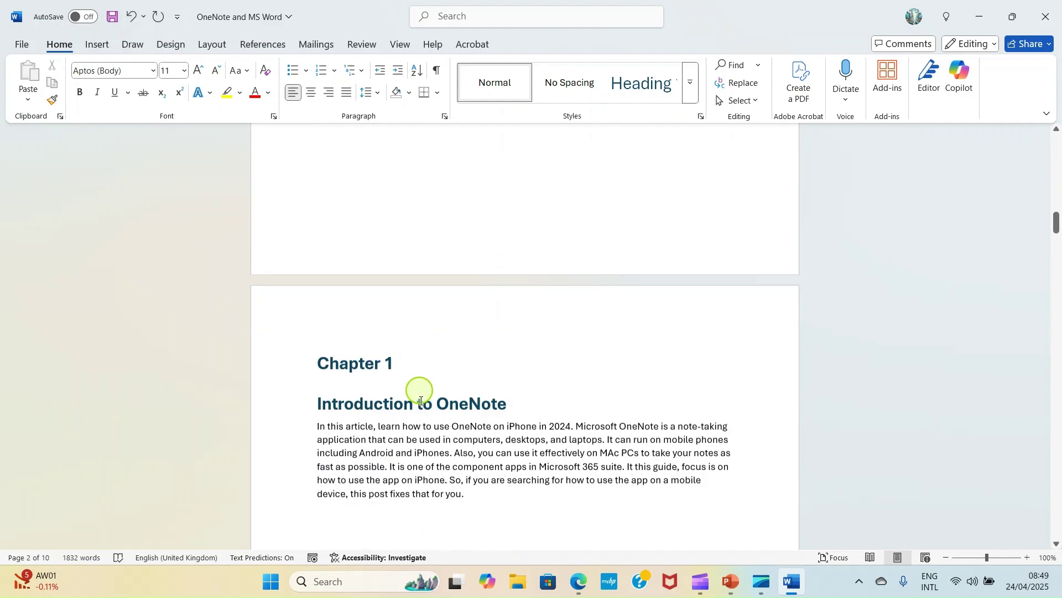
pyautogui.scroll(3, 426, 419)
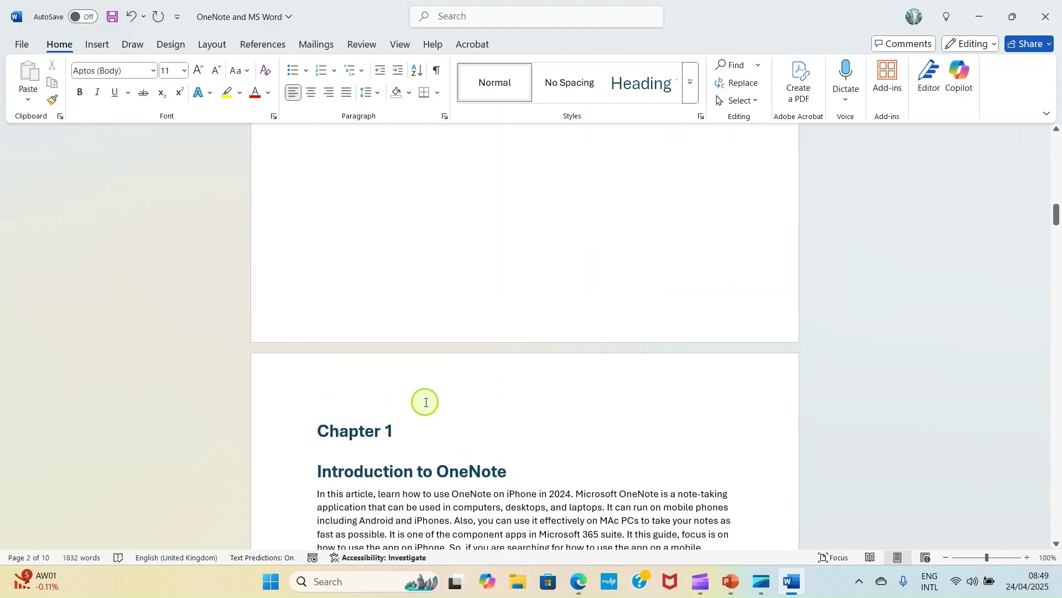
pyautogui.click(426, 401)
pyautogui.scroll(3, 452, 302)
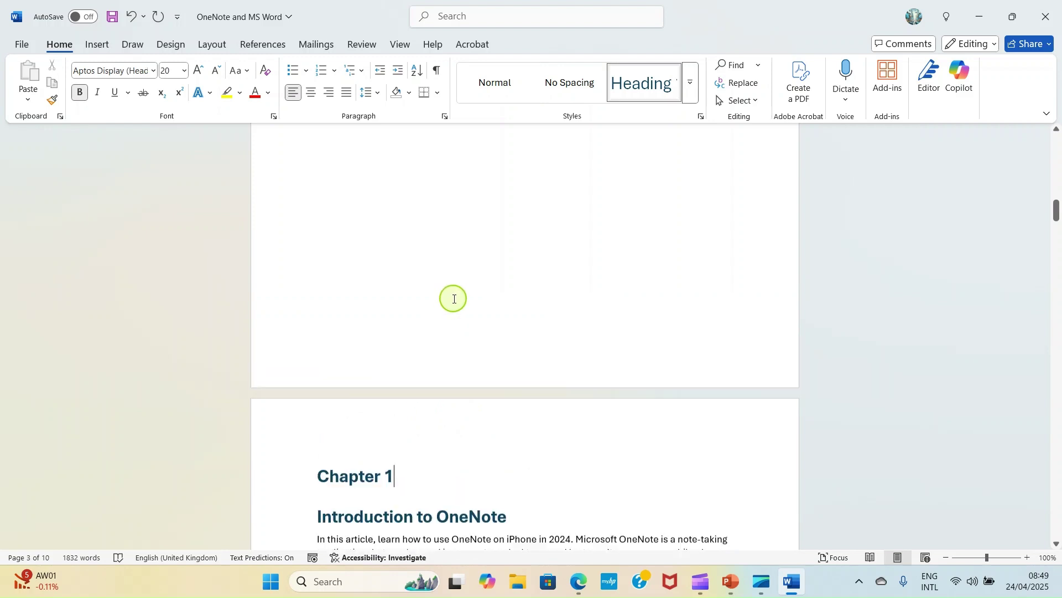
pyautogui.click(467, 337)
# Step: Review the copyright and contents pages that precede Chapter 1
pyautogui.scroll(8, 484, 291)
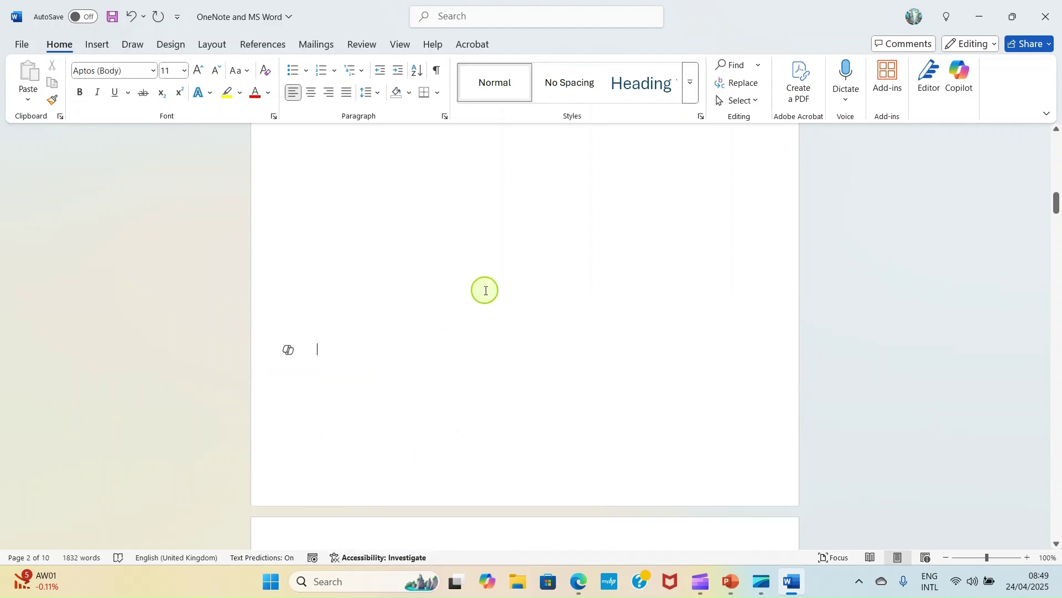
pyautogui.scroll(-2, 486, 290)
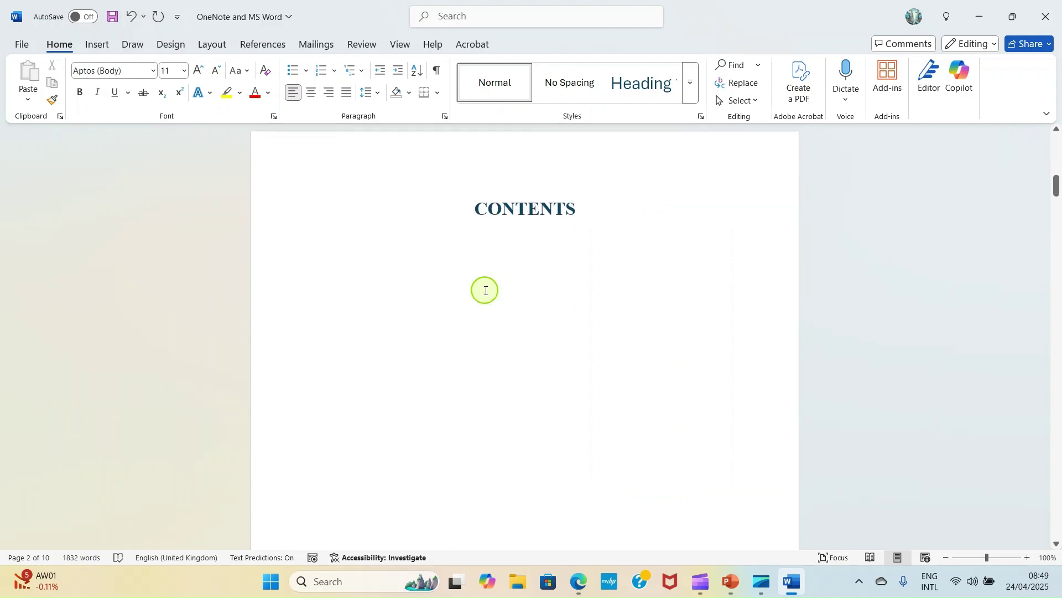
pyautogui.scroll(3, 486, 291)
pyautogui.scroll(-5, 484, 293)
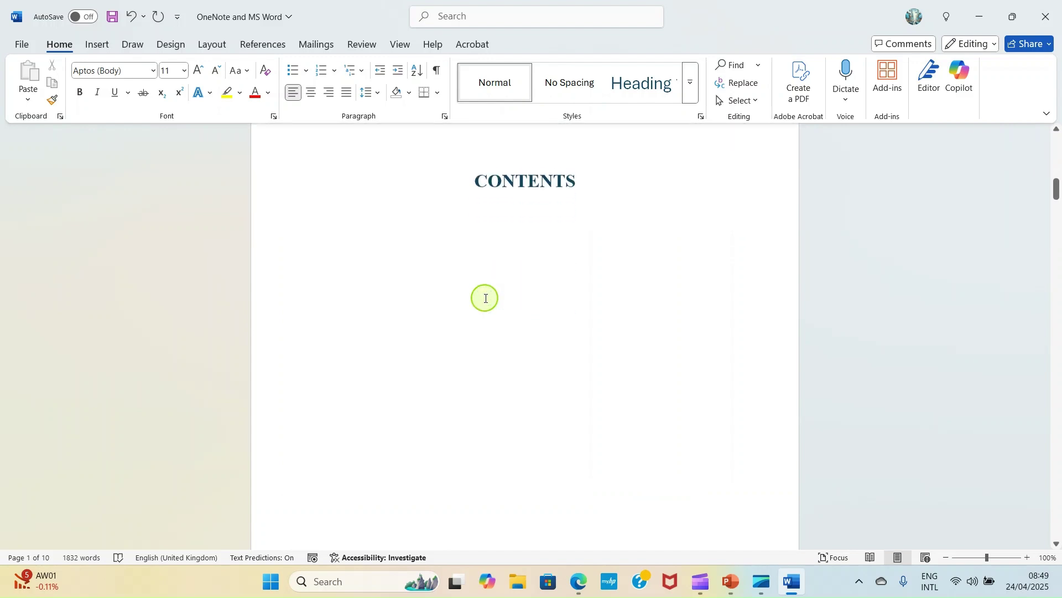
pyautogui.scroll(-5, 344, 441)
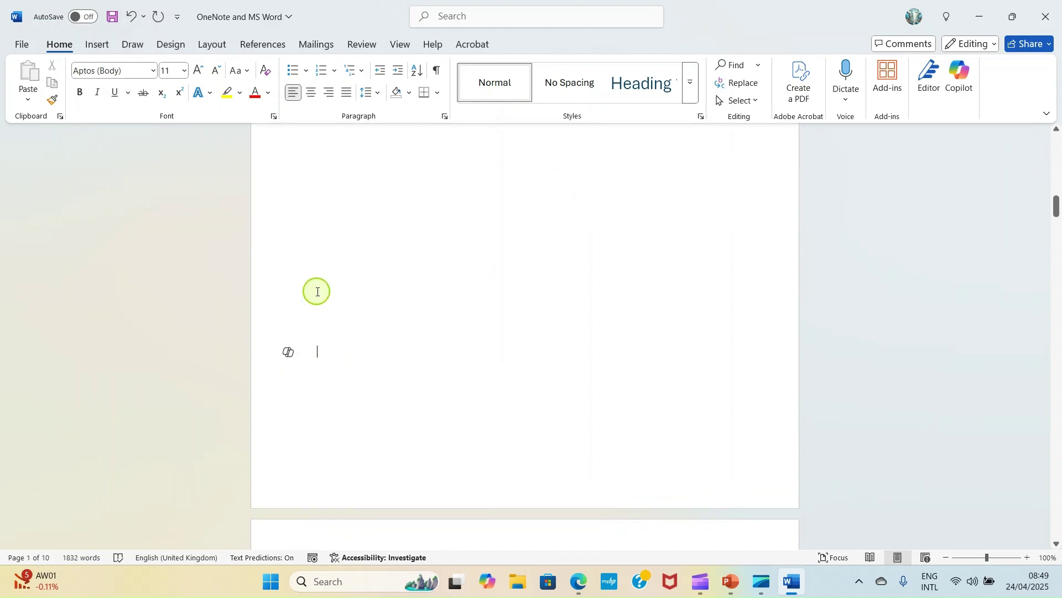
pyautogui.scroll(10, 367, 296)
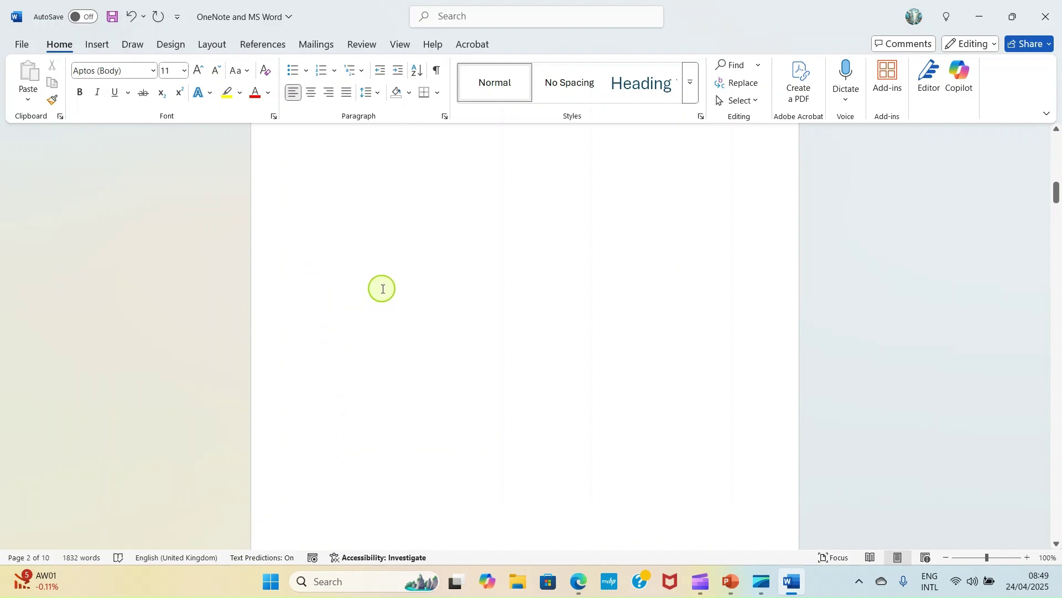
pyautogui.scroll(9, 387, 306)
pyautogui.scroll(-4, 407, 354)
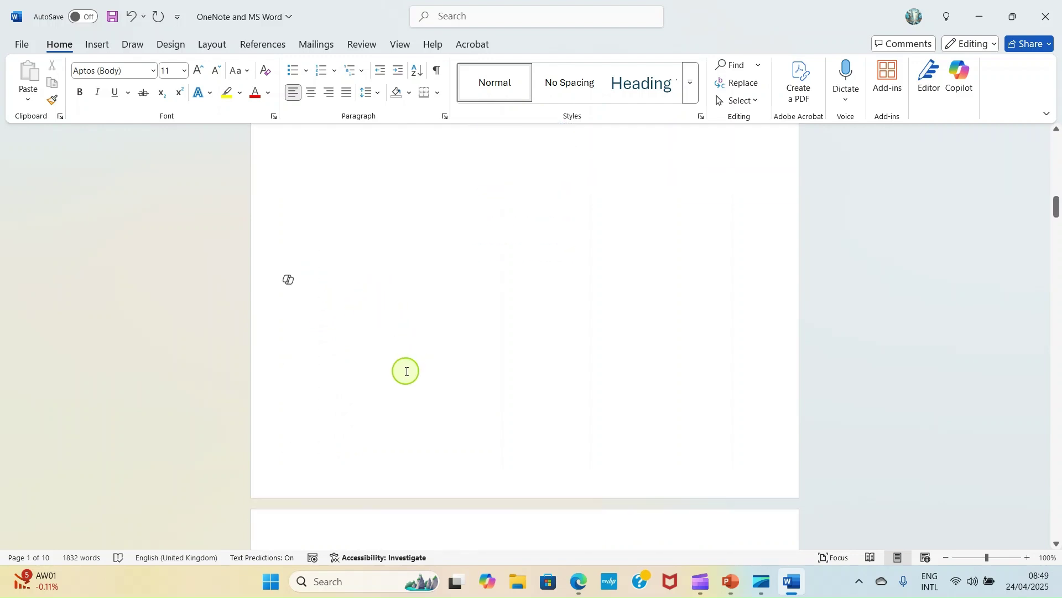
pyautogui.scroll(2, 387, 370)
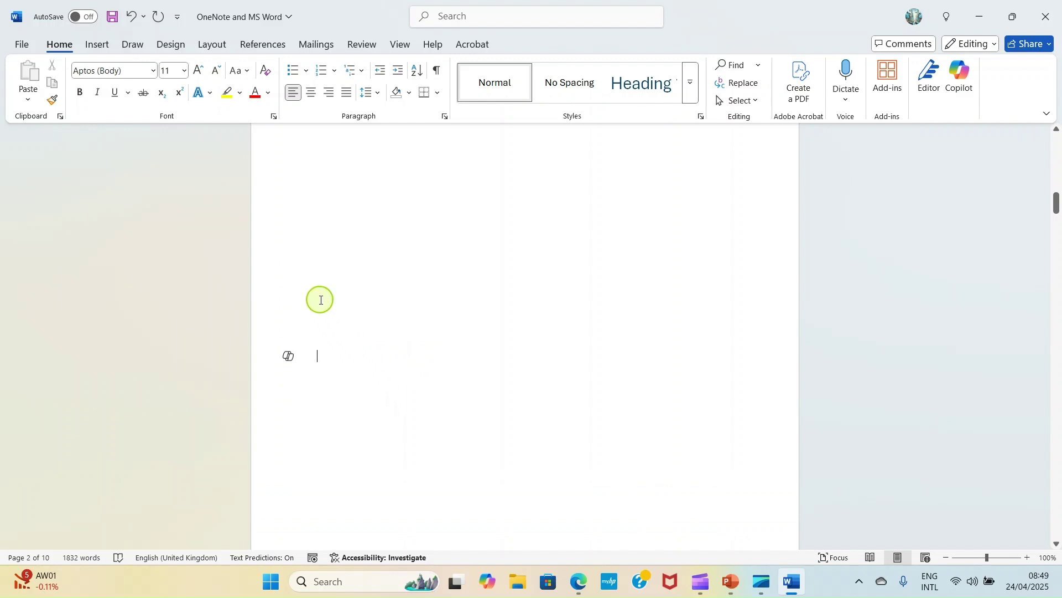
# Step: Insert a Next Page section break at the end of the contents page, before Chapter 1
pyautogui.click(210, 49)
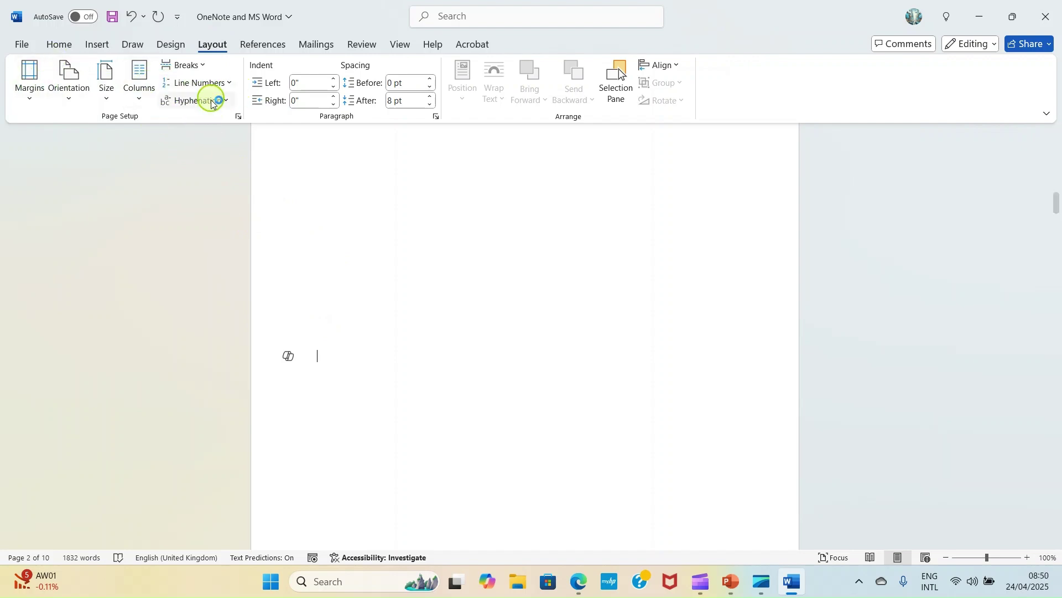
pyautogui.click(202, 67)
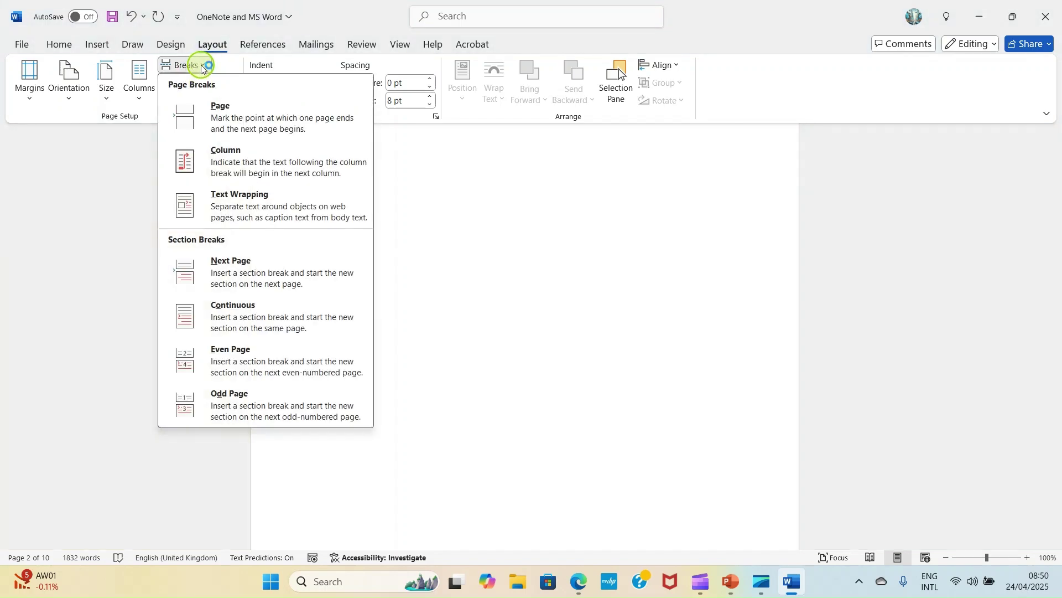
pyautogui.click(281, 275)
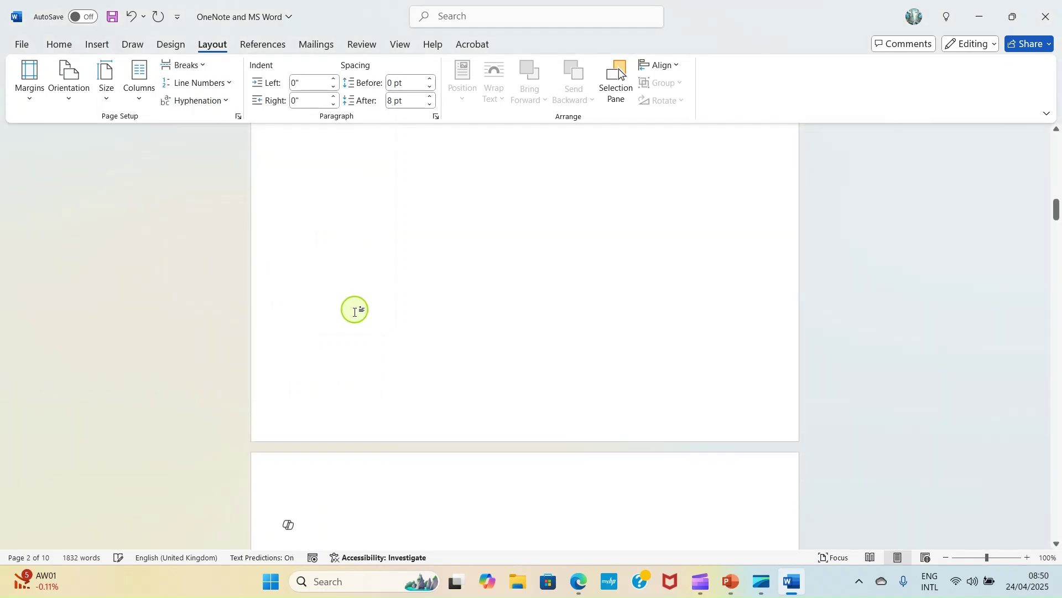
pyautogui.scroll(-2, 403, 315)
pyautogui.scroll(4, 355, 413)
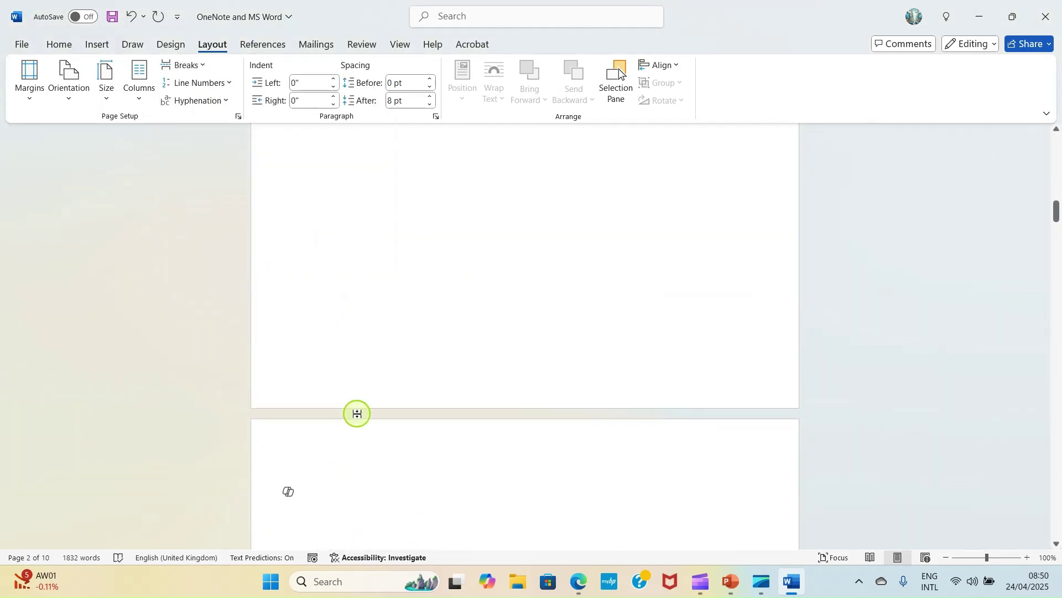
# Step: Remove the blank lines above the Chapter 1 heading so it starts its page
pyautogui.scroll(-3, 356, 413)
pyautogui.click(331, 394)
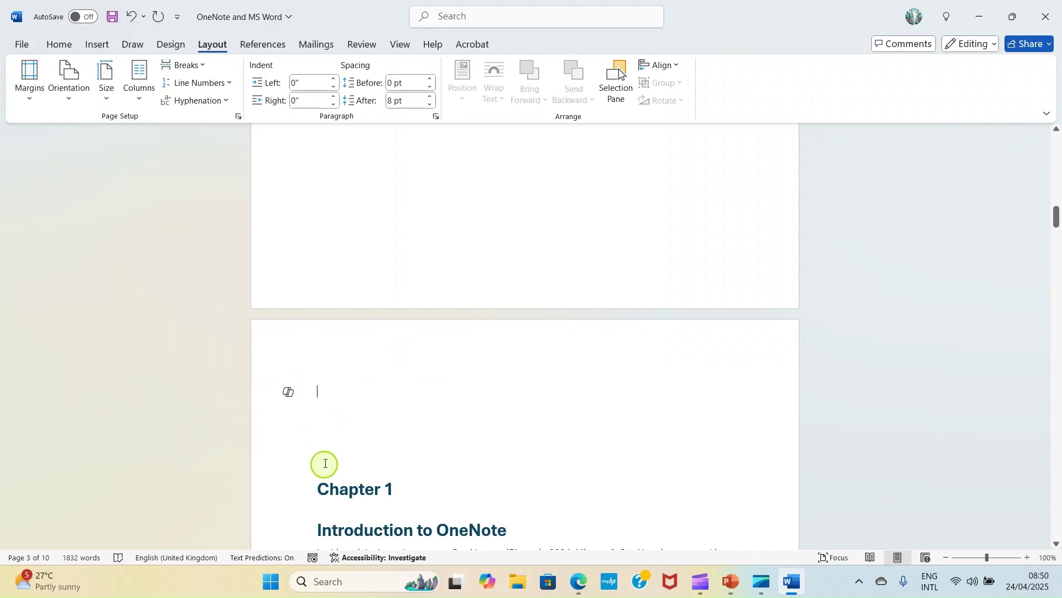
pyautogui.scroll(1, 341, 436)
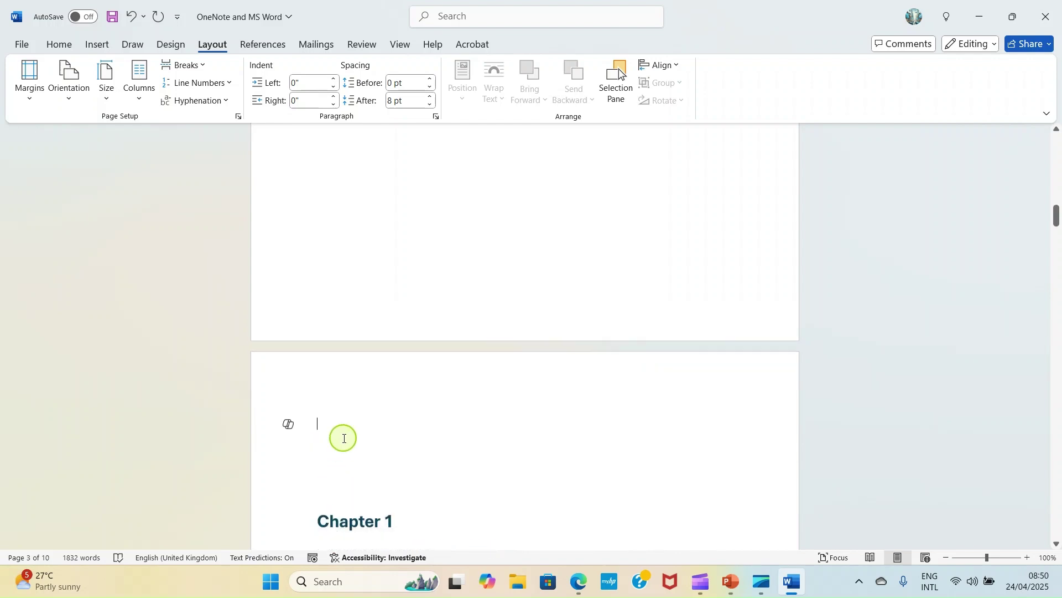
pyautogui.scroll(-1, 331, 449)
pyautogui.press('Delete')
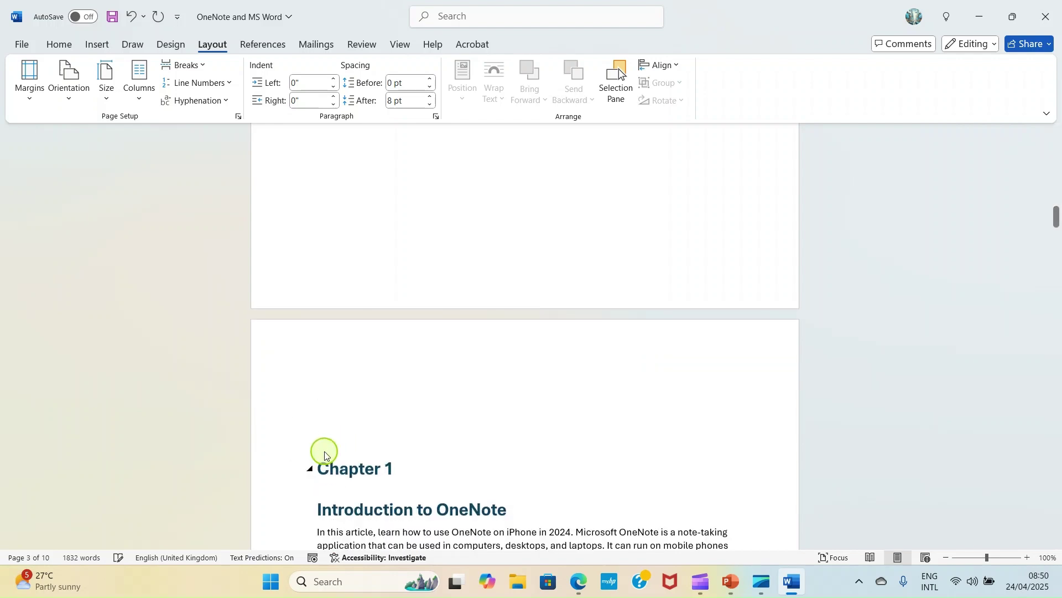
pyautogui.press('Delete')
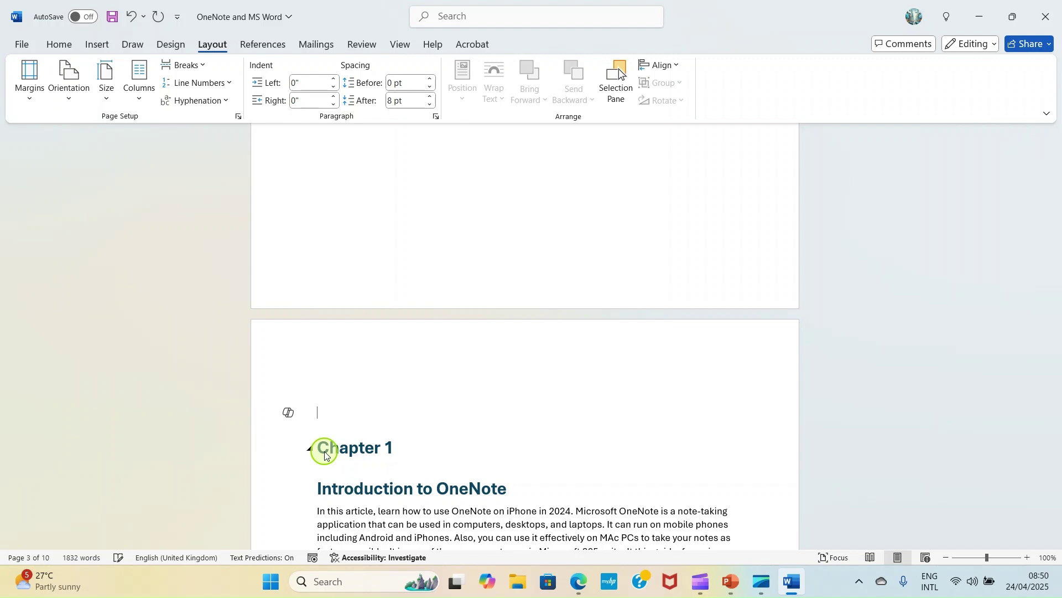
pyautogui.press('BackSpace')
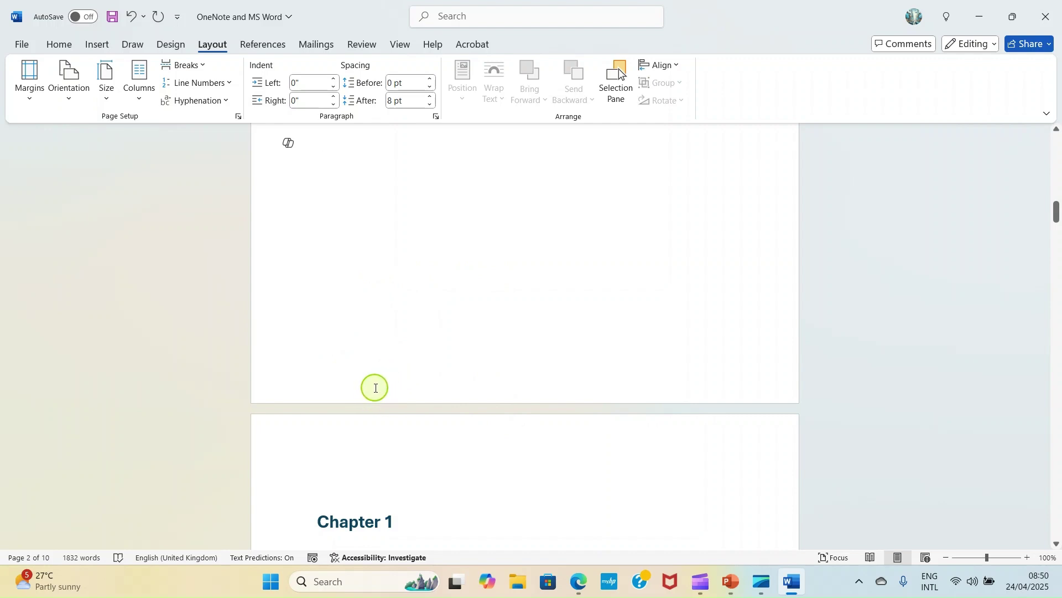
# Step: Open the contents page's Section 1 footer for editing and locate the Section 2 footer on Chapter 1's first page
pyautogui.doubleClick(438, 391)
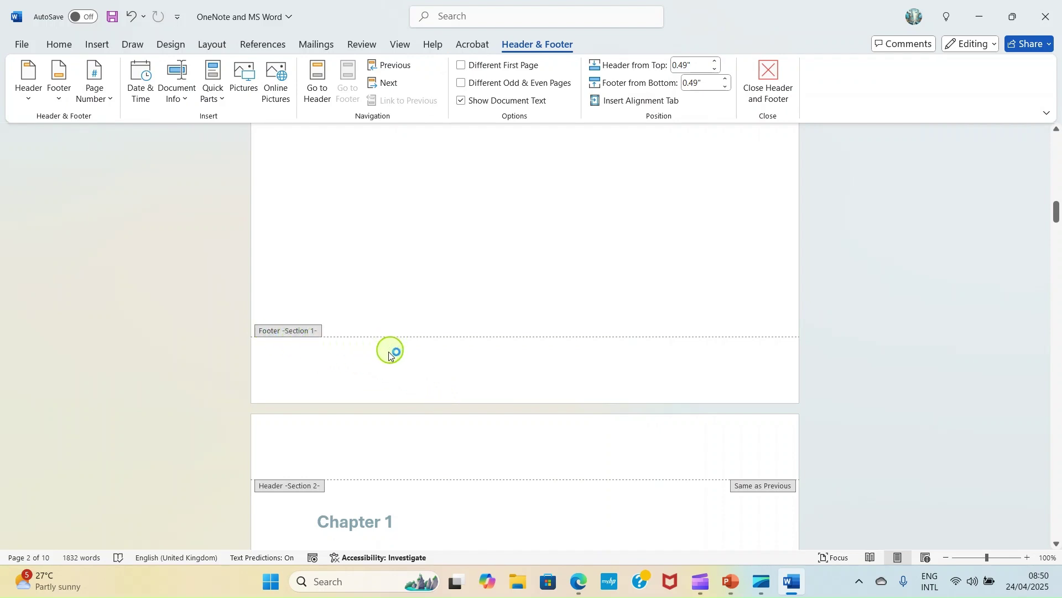
pyautogui.scroll(-2, 289, 350)
pyautogui.scroll(1, 289, 349)
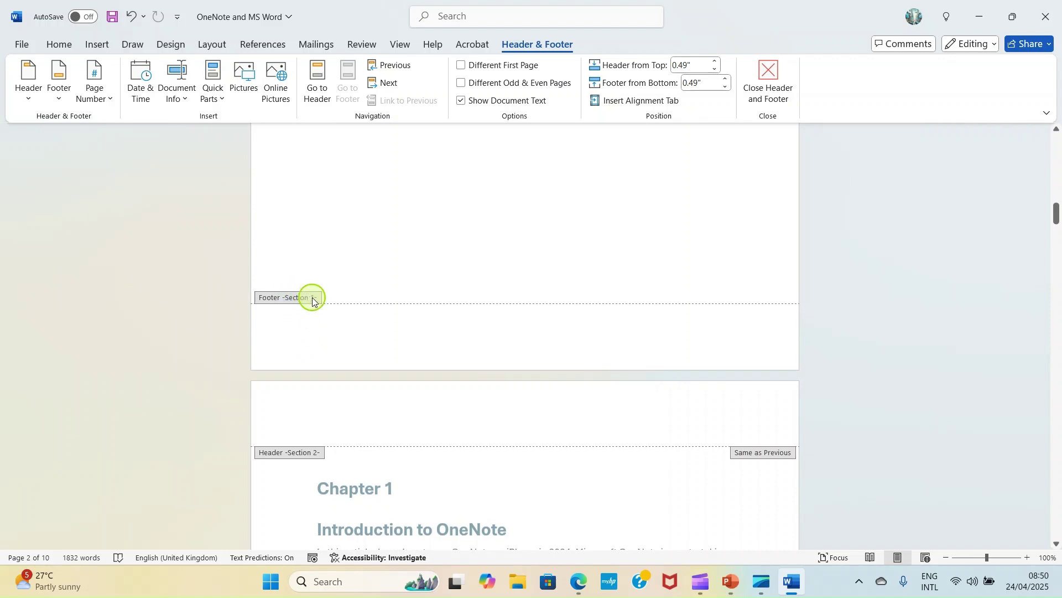
pyautogui.click(346, 313)
pyautogui.scroll(-1, 278, 384)
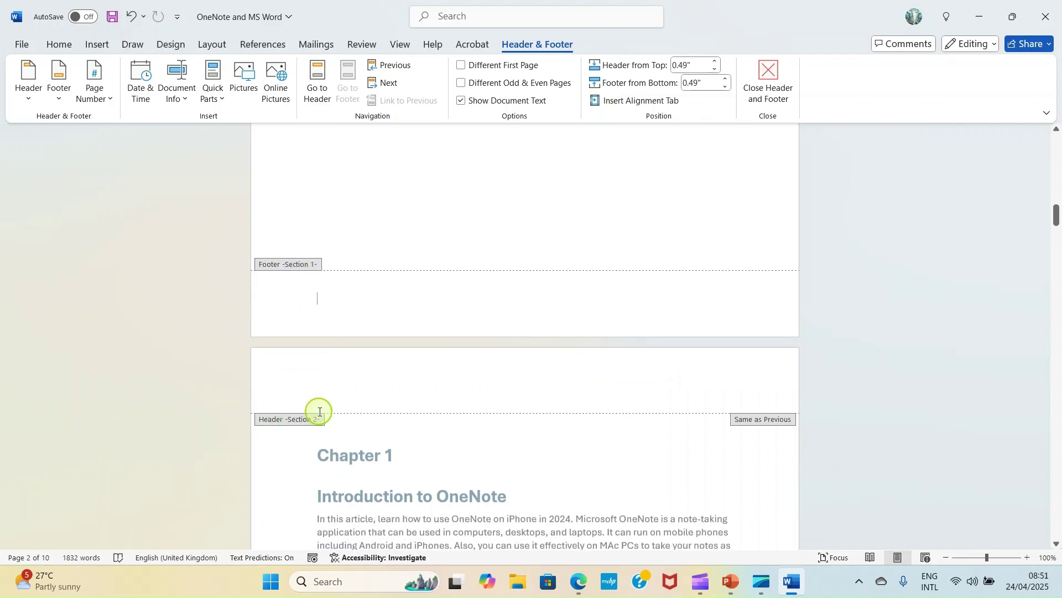
pyautogui.scroll(-15, 458, 438)
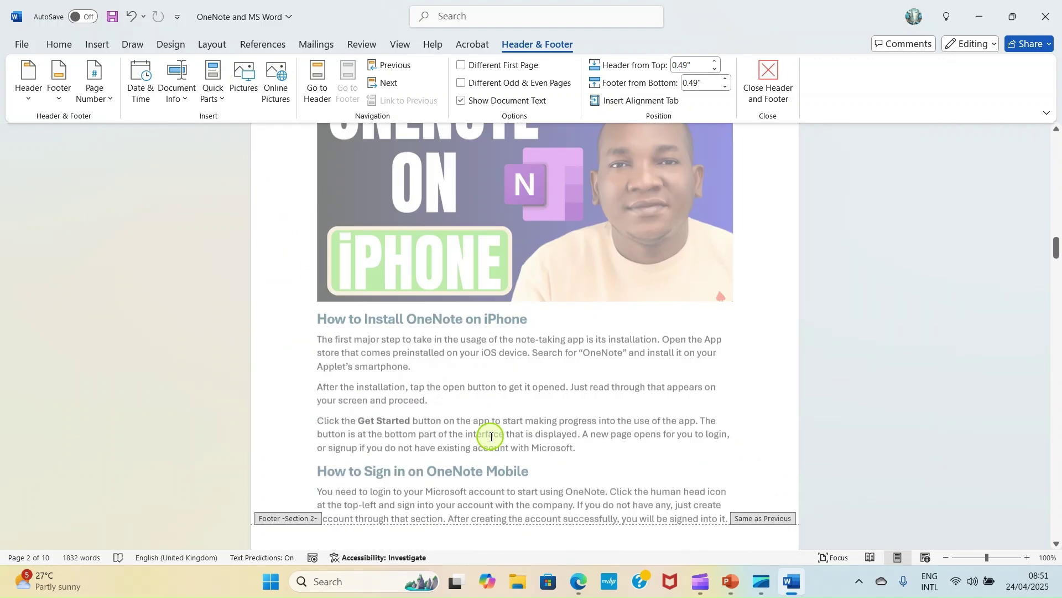
# Step: Compare the Section 2 footer with the Section 1 footer, and return to the document body
pyautogui.scroll(-5, 491, 436)
pyautogui.scroll(4, 454, 332)
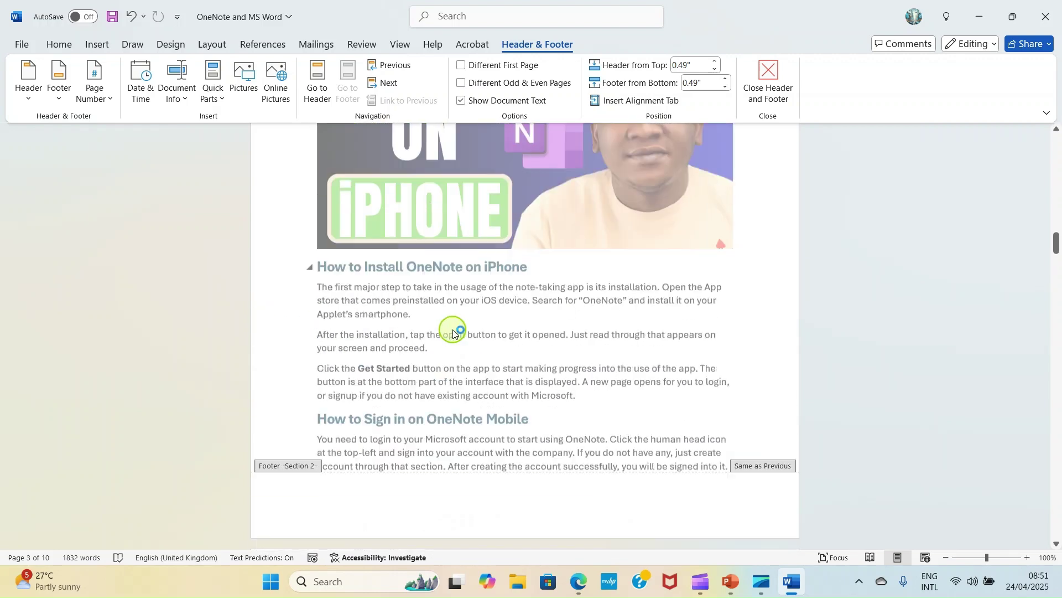
pyautogui.scroll(12, 453, 332)
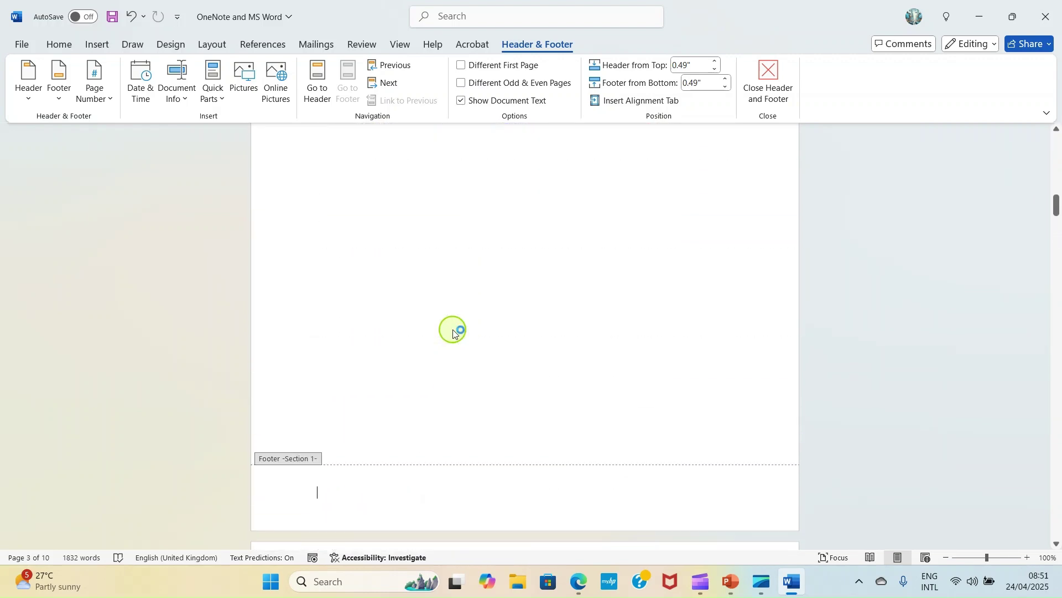
pyautogui.scroll(2, 452, 330)
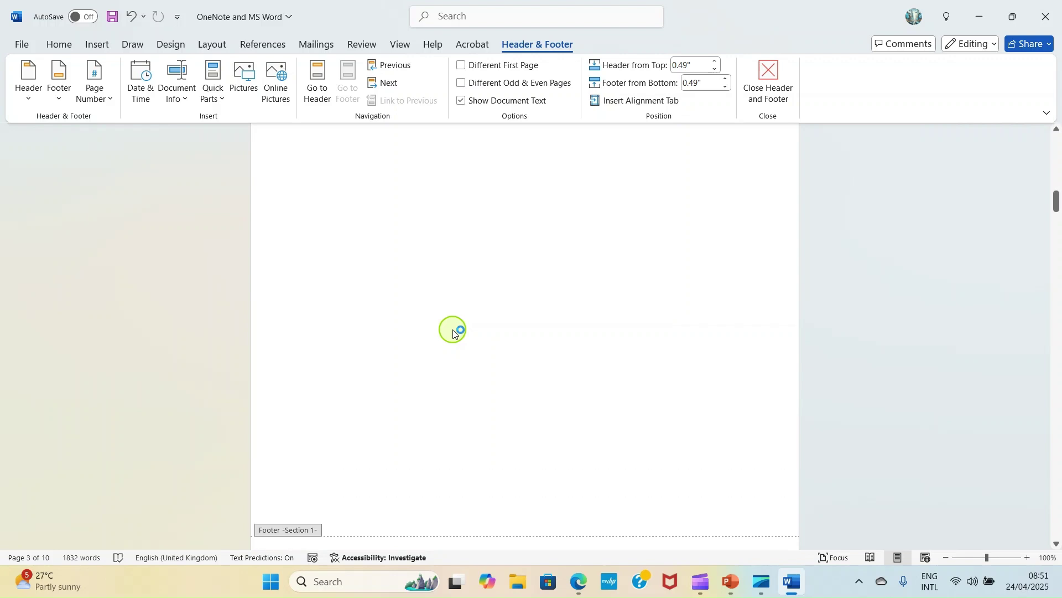
pyautogui.scroll(-2, 469, 356)
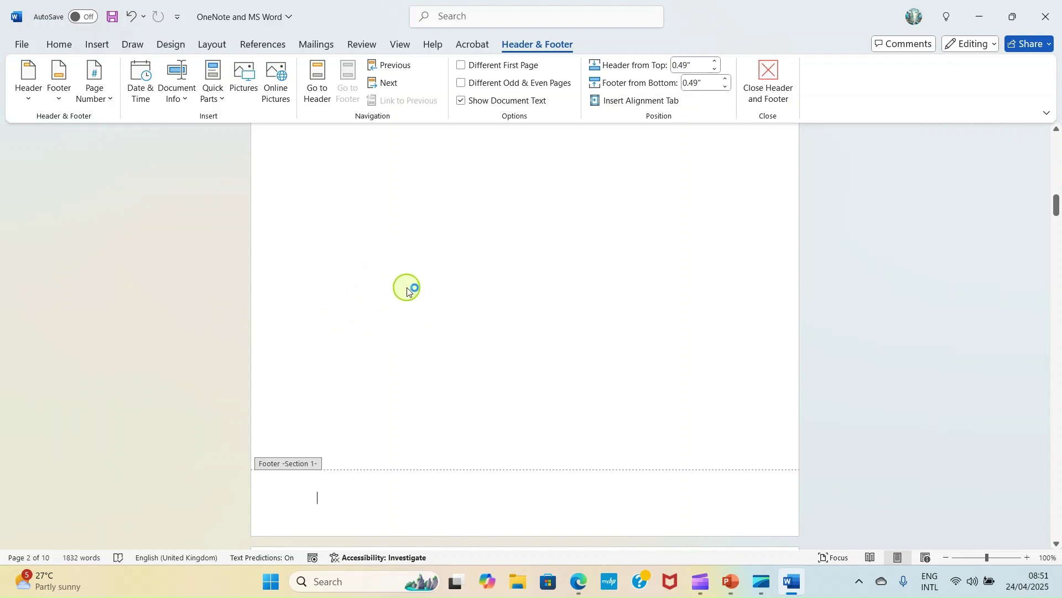
pyautogui.doubleClick(408, 291)
# Step: Look over the contents page and the copyright page down to its rights notice
pyautogui.scroll(-2, 515, 479)
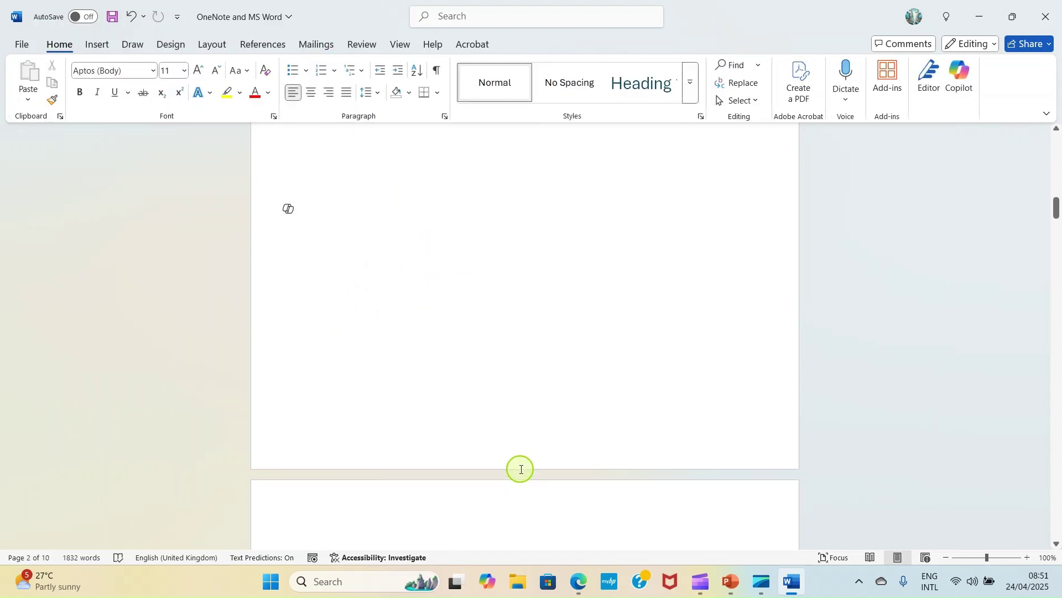
pyautogui.scroll(8, 520, 469)
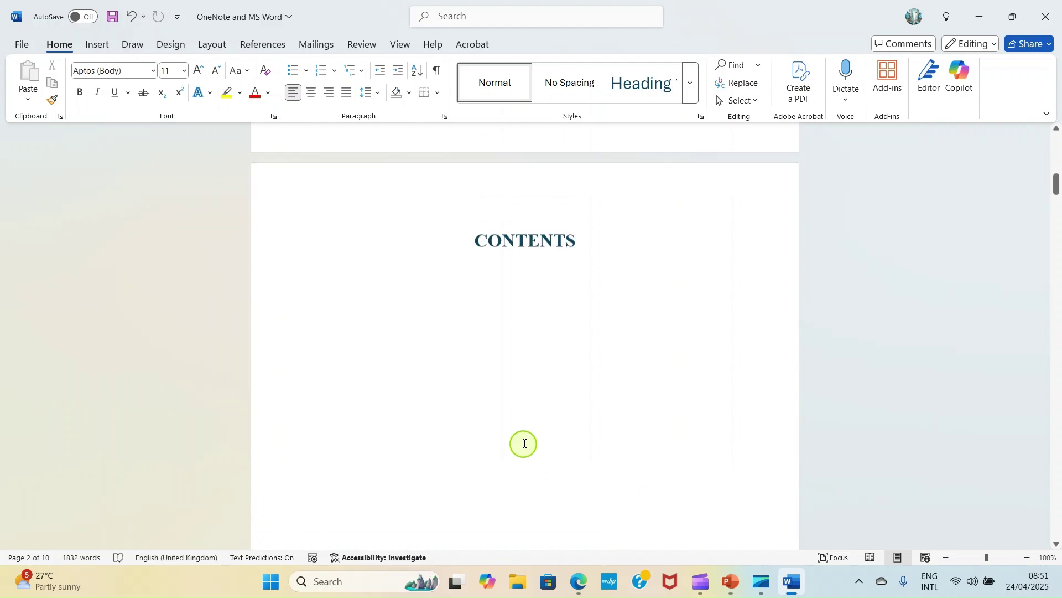
pyautogui.scroll(-2, 524, 443)
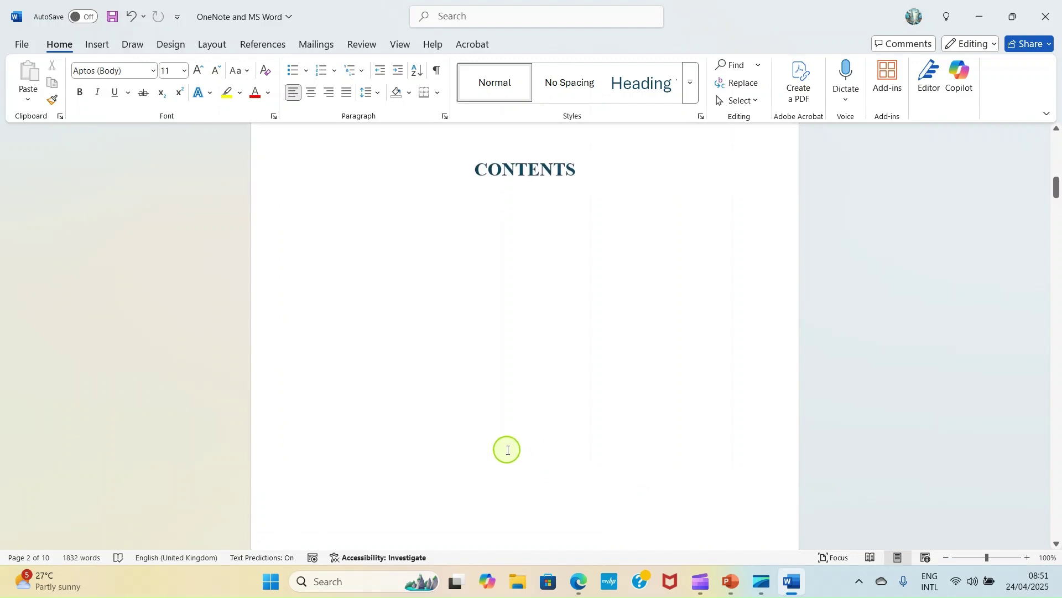
pyautogui.scroll(3, 507, 450)
pyautogui.scroll(10, 508, 449)
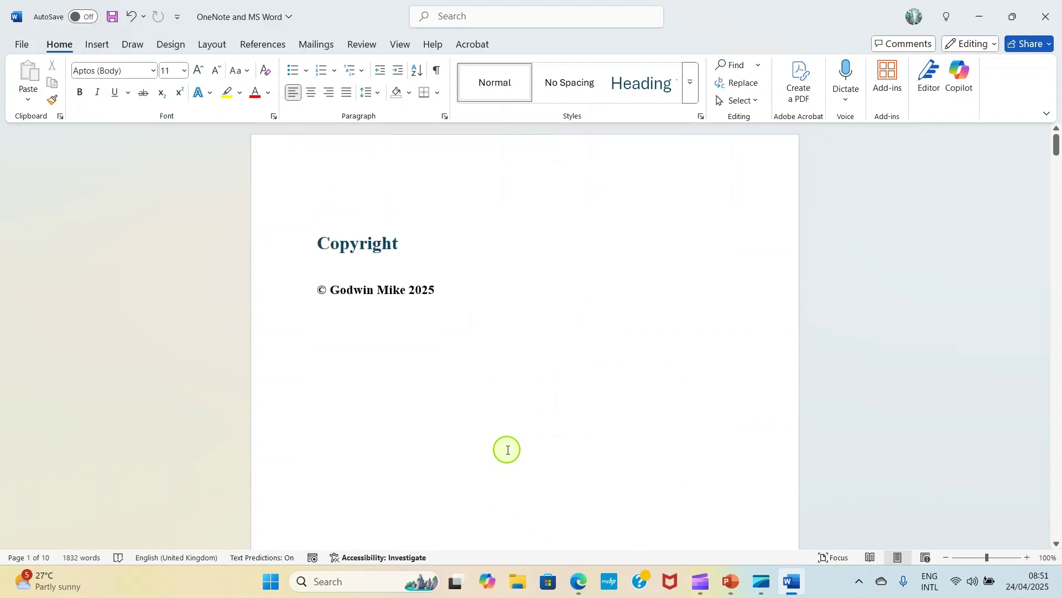
pyautogui.scroll(-3, 508, 450)
pyautogui.scroll(1, 508, 450)
pyautogui.scroll(-5, 508, 450)
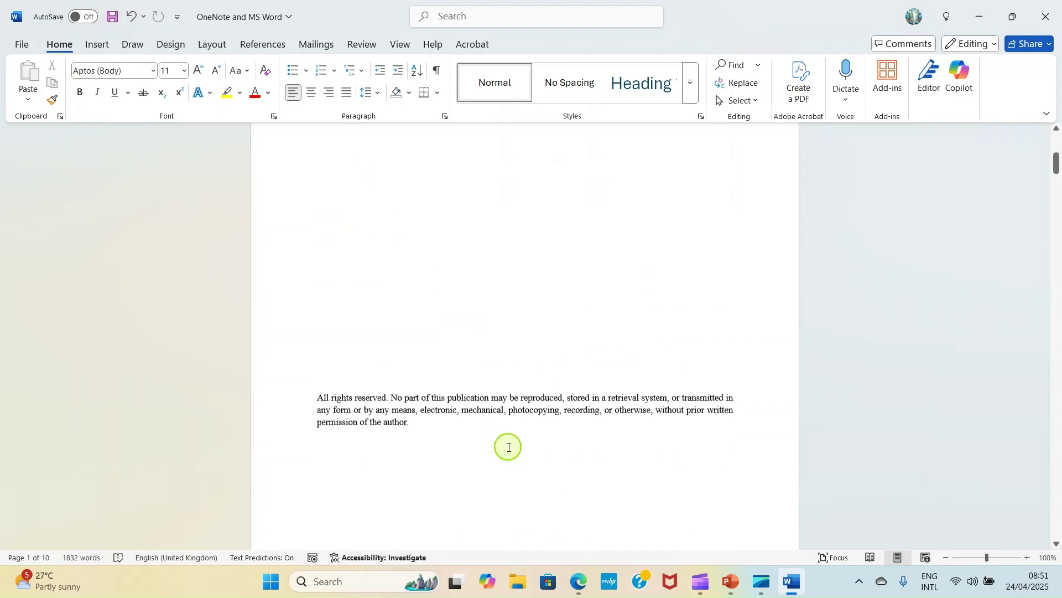
# Step: From the copyright page, set the Section 1 page number format to i, ii, iii, starting at i
pyautogui.click(355, 446)
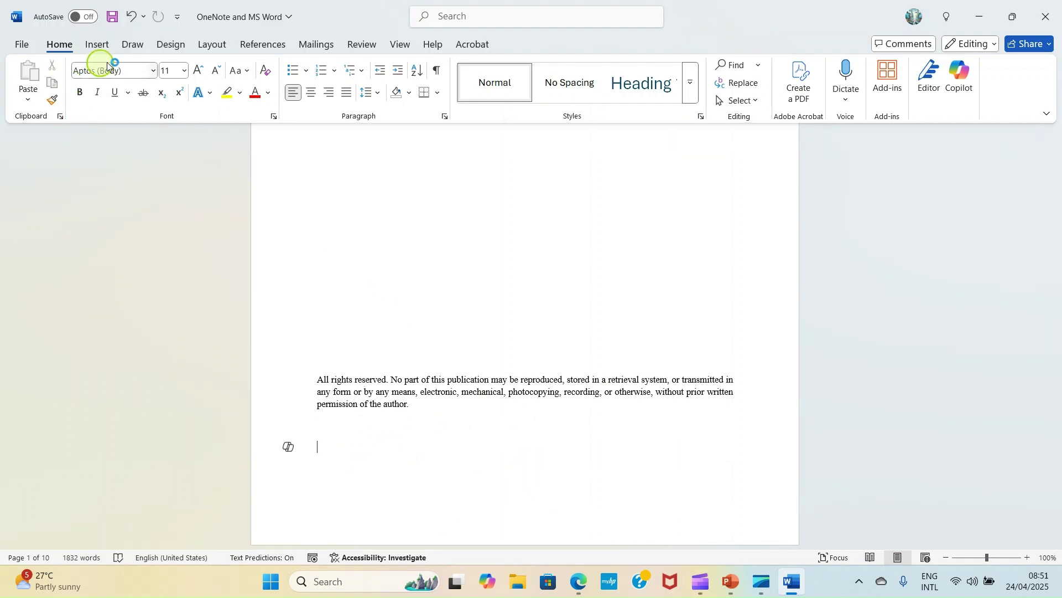
pyautogui.click(99, 46)
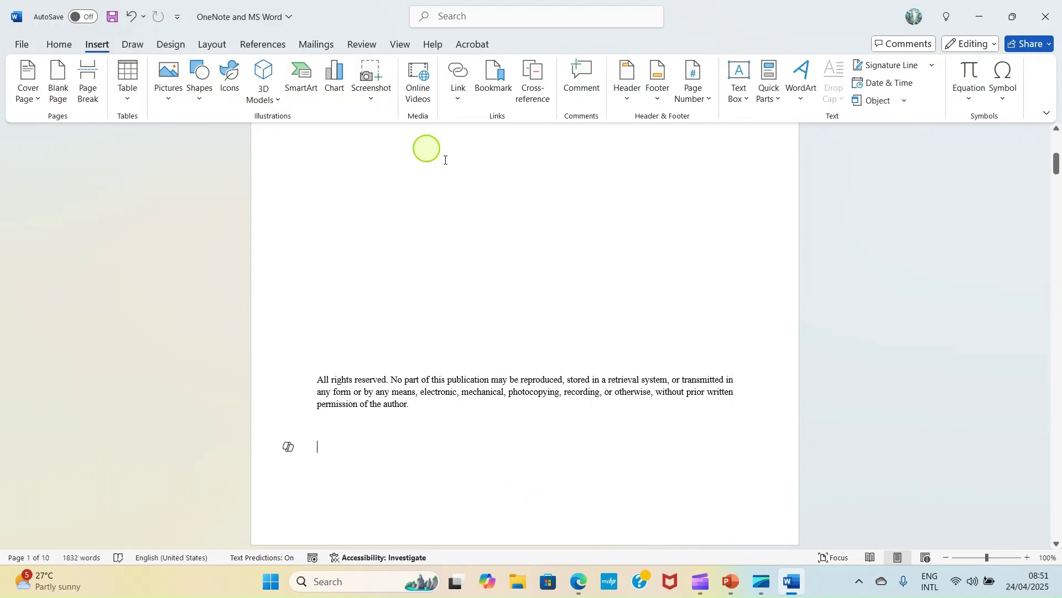
pyautogui.click(708, 99)
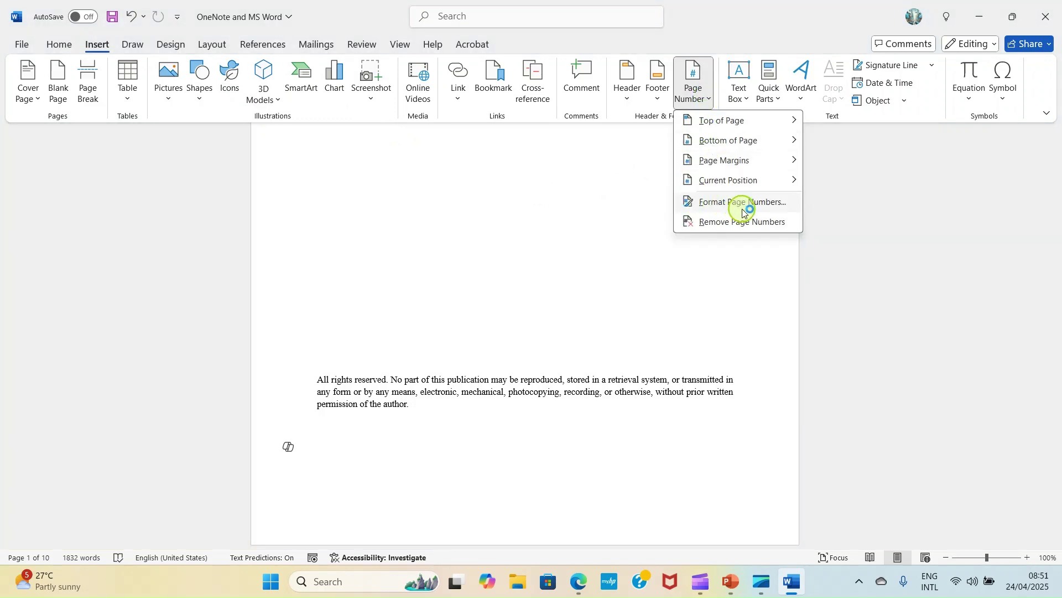
pyautogui.click(763, 212)
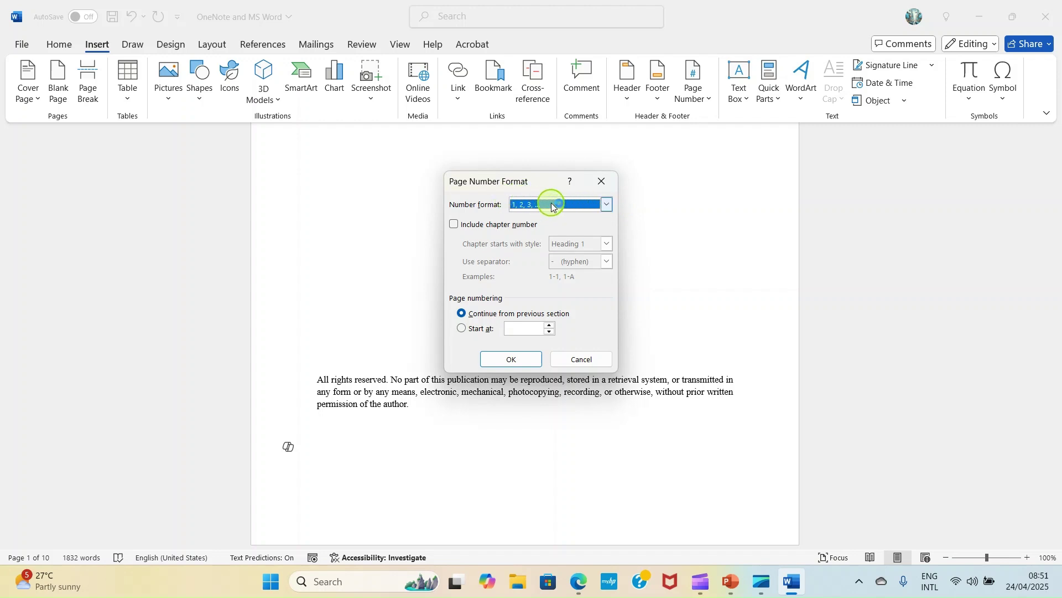
pyautogui.click(605, 205)
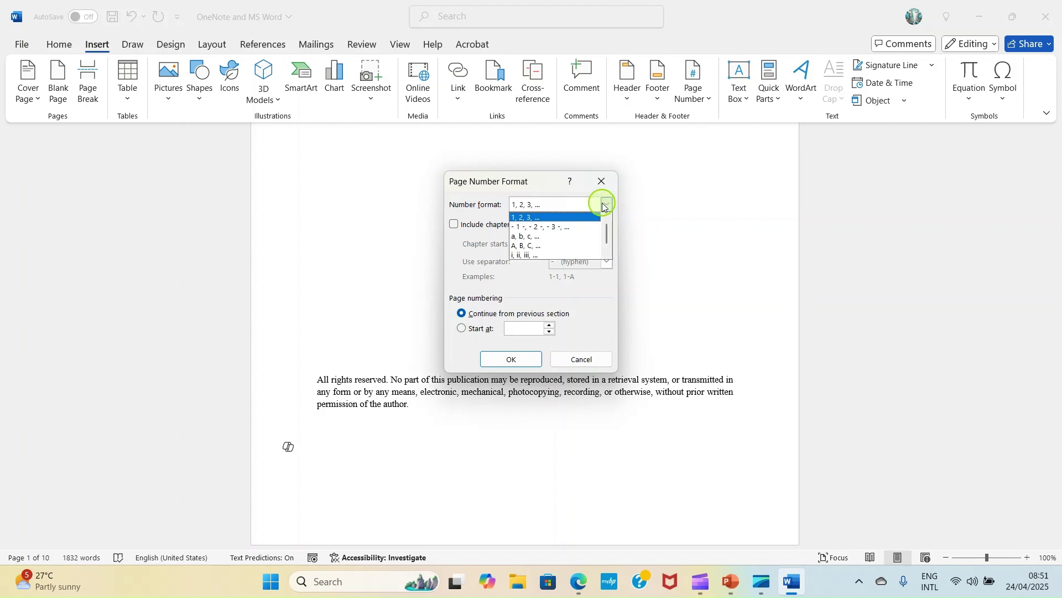
pyautogui.click(522, 255)
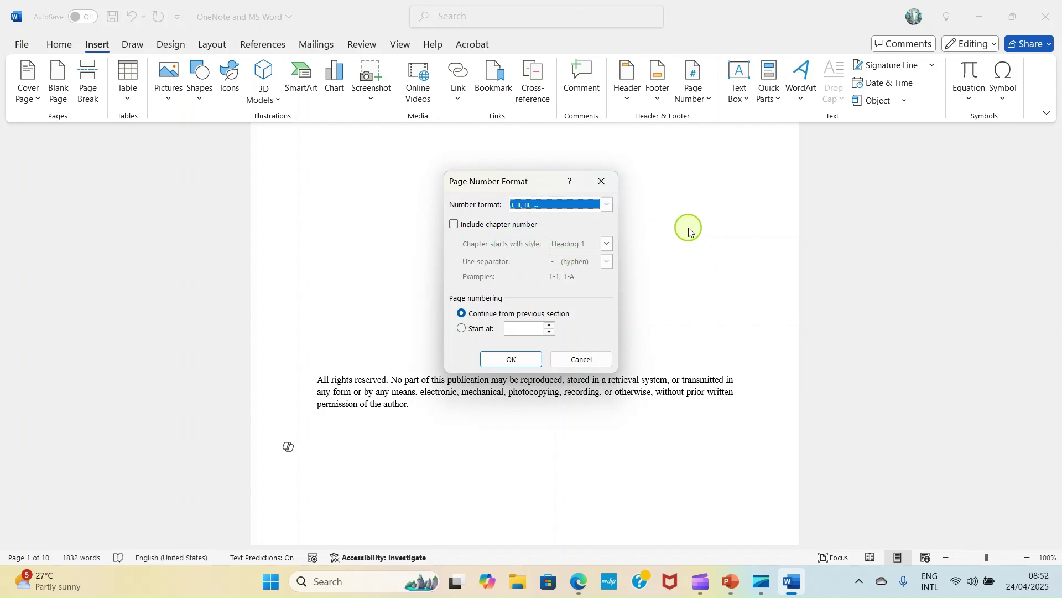
pyautogui.click(462, 328)
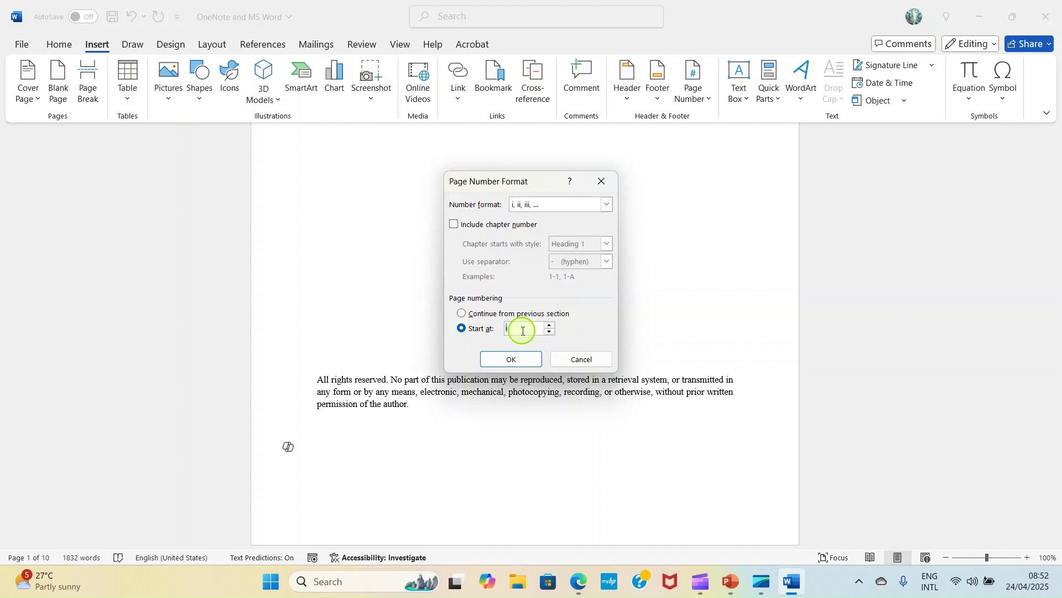
pyautogui.click(508, 359)
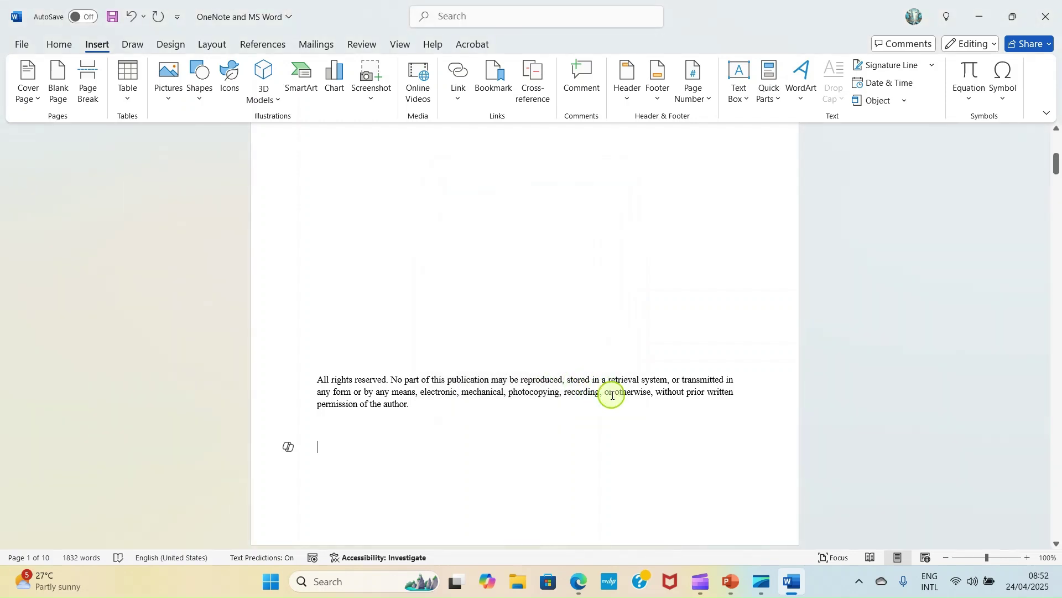
# Step: Insert a centred Plain Number 2 page number at the bottom of the Section 1 pages
pyautogui.scroll(5, 610, 395)
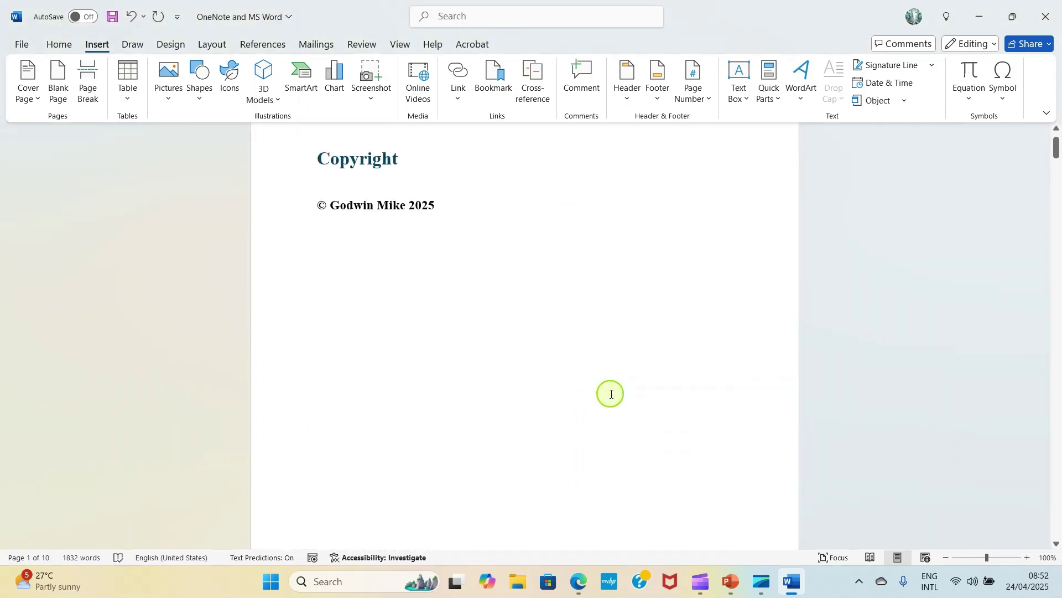
pyautogui.scroll(-6, 617, 426)
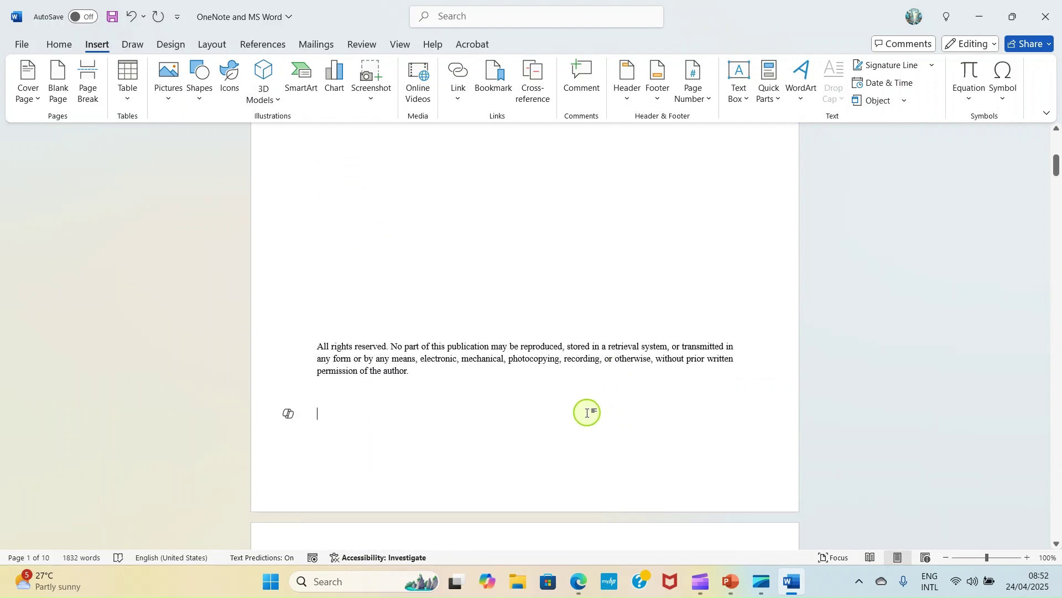
pyautogui.click(443, 408)
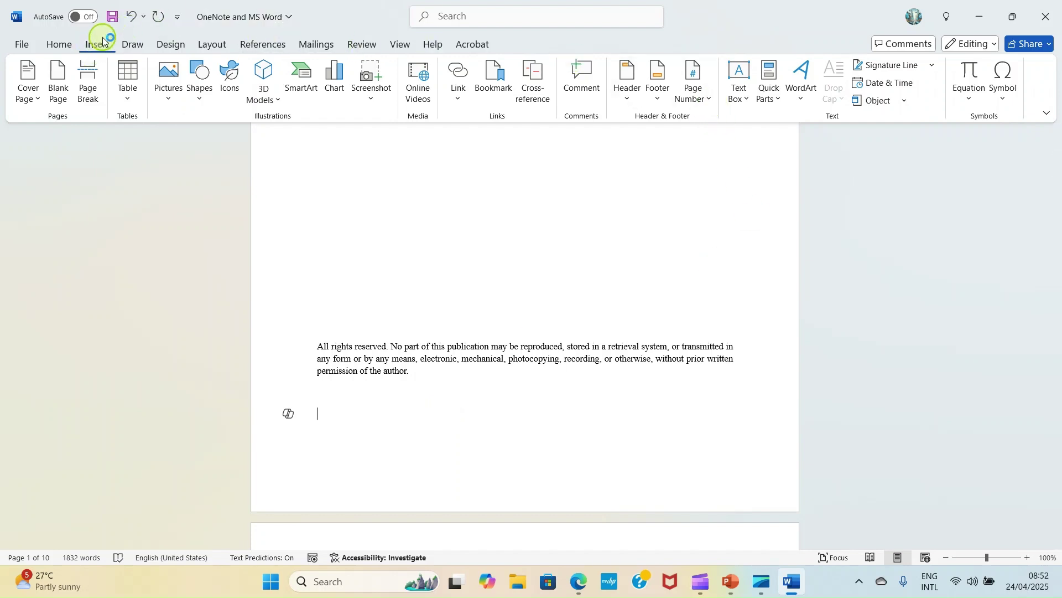
pyautogui.click(709, 102)
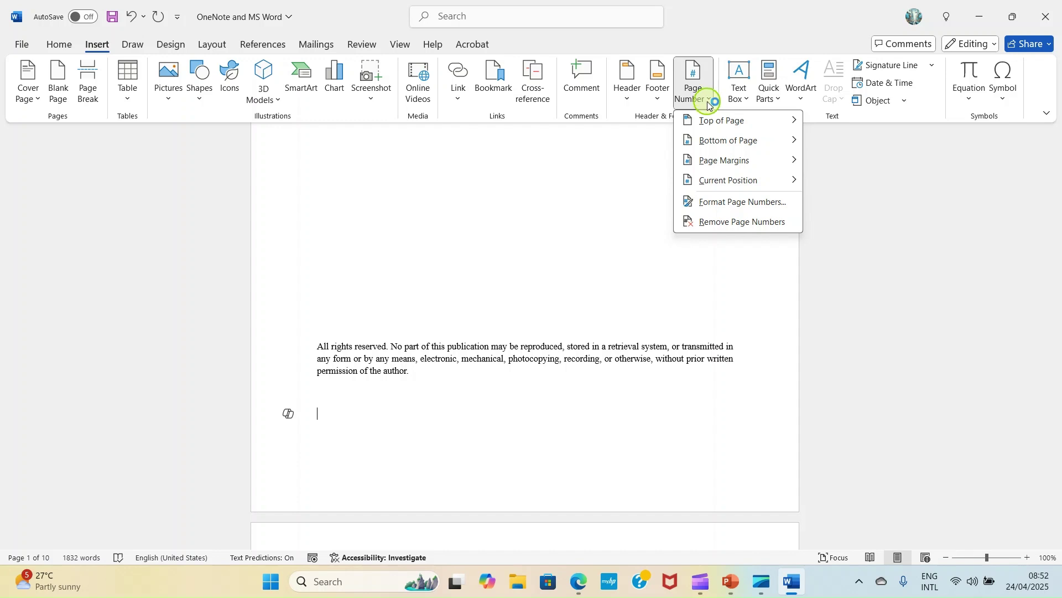
pyautogui.moveTo(689, 160)
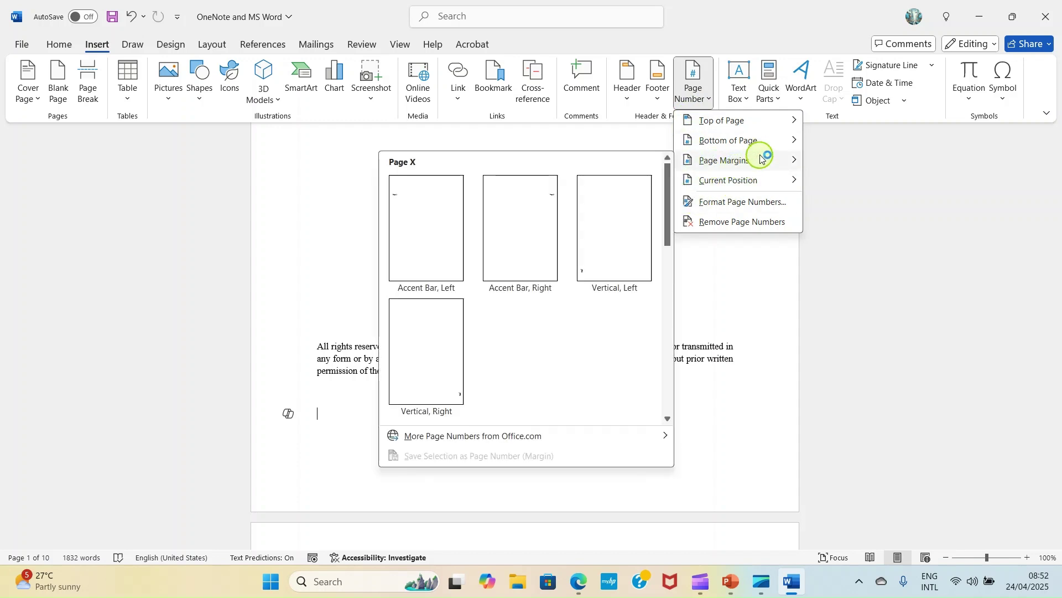
pyautogui.moveTo(747, 140)
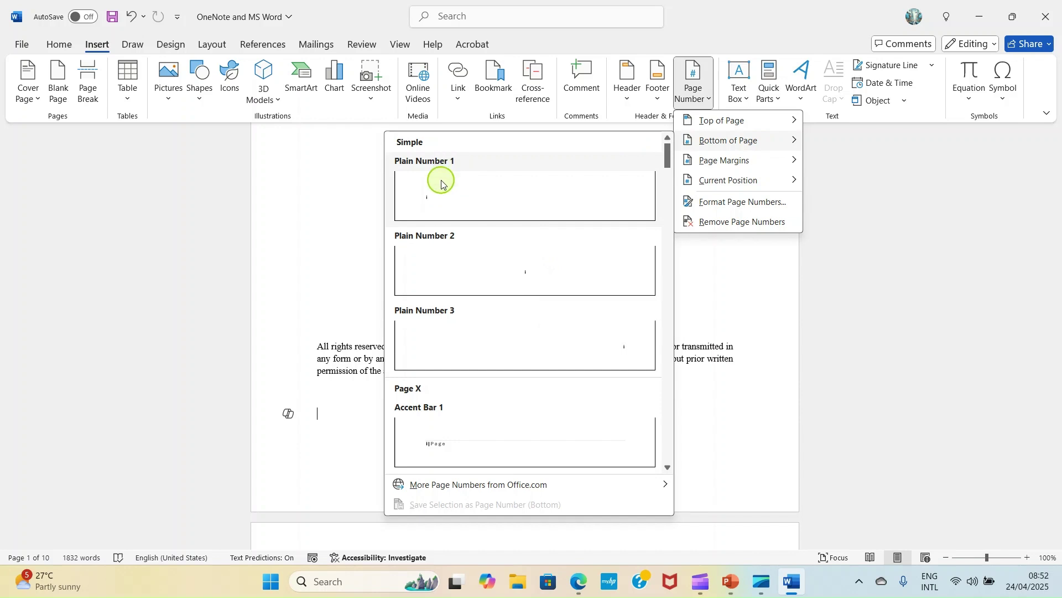
pyautogui.click(525, 264)
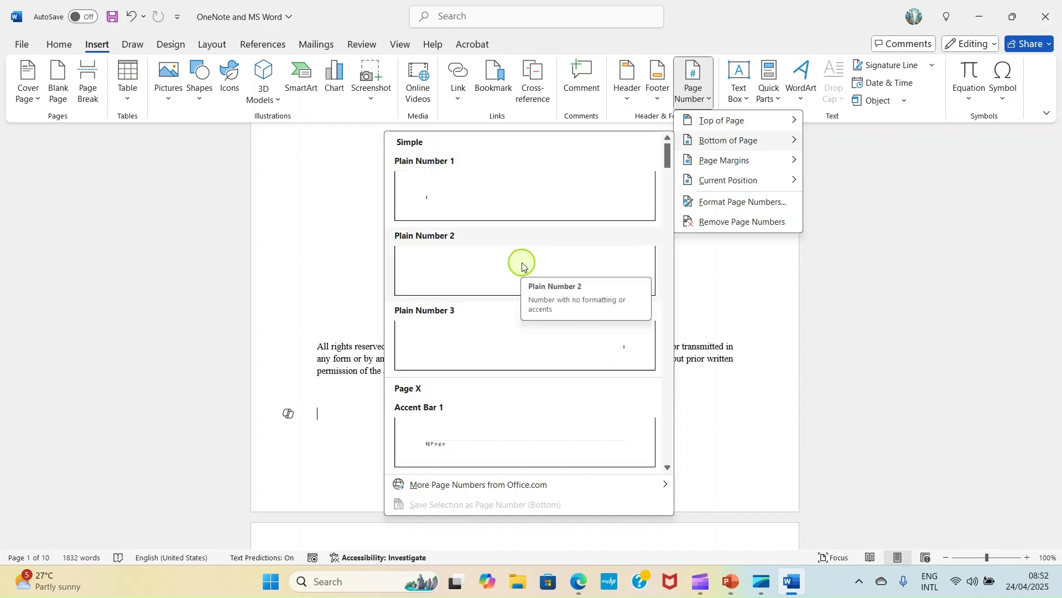
pyautogui.click(522, 267)
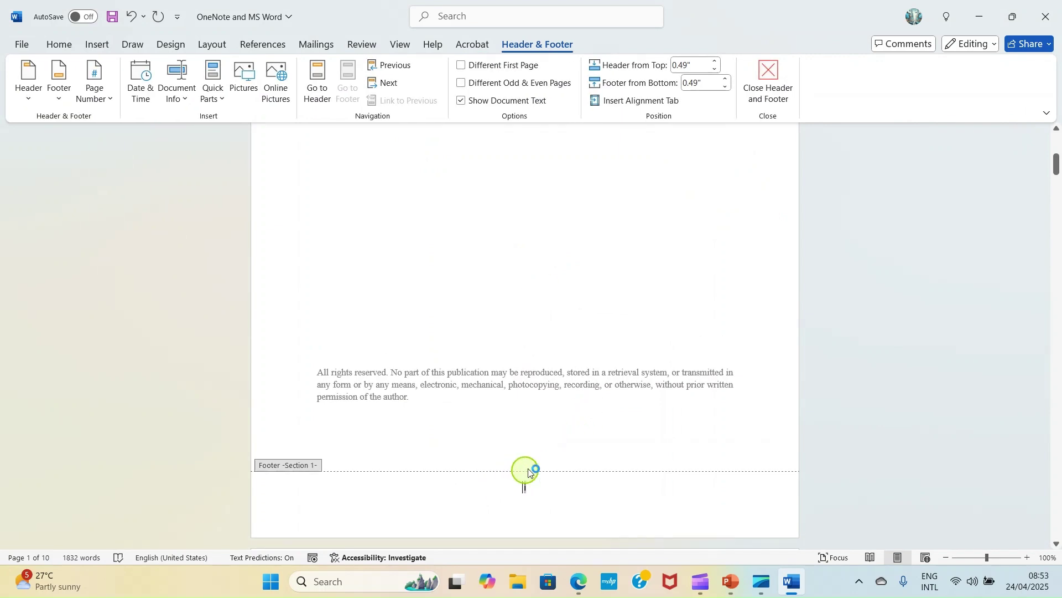
# Step: Check the footer page numbers on the copyright page, the contents page and Chapter 1's first page
pyautogui.scroll(-5, 550, 451)
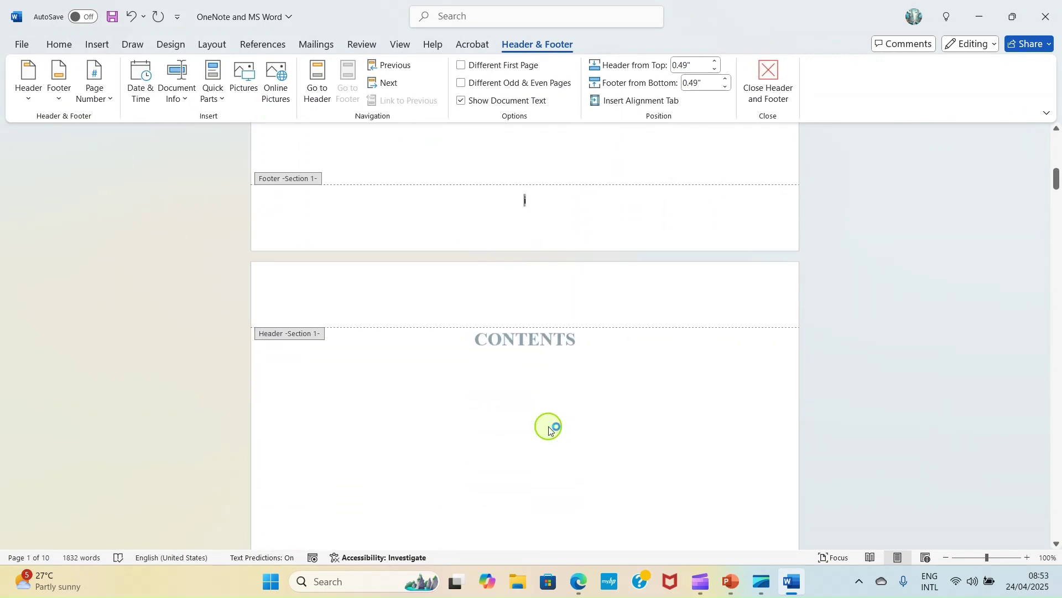
pyautogui.scroll(-10, 550, 430)
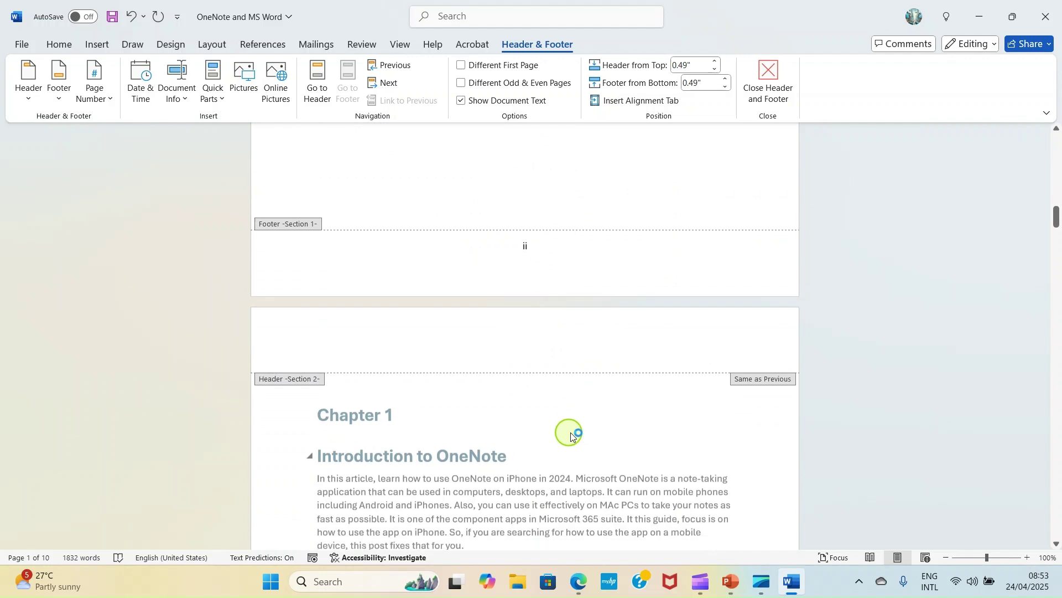
pyautogui.scroll(-10, 570, 435)
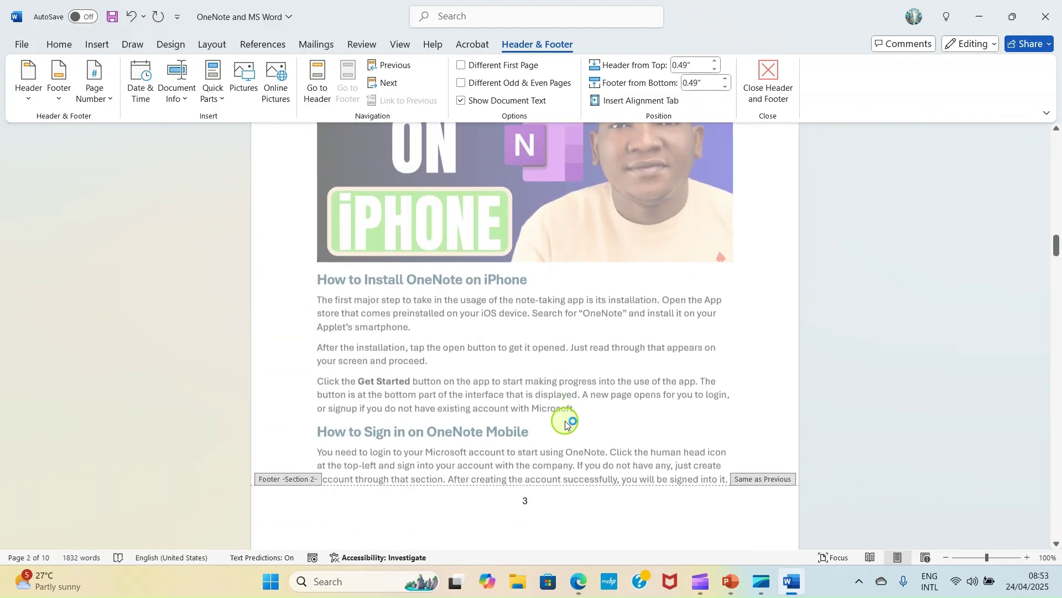
pyautogui.scroll(-3, 565, 422)
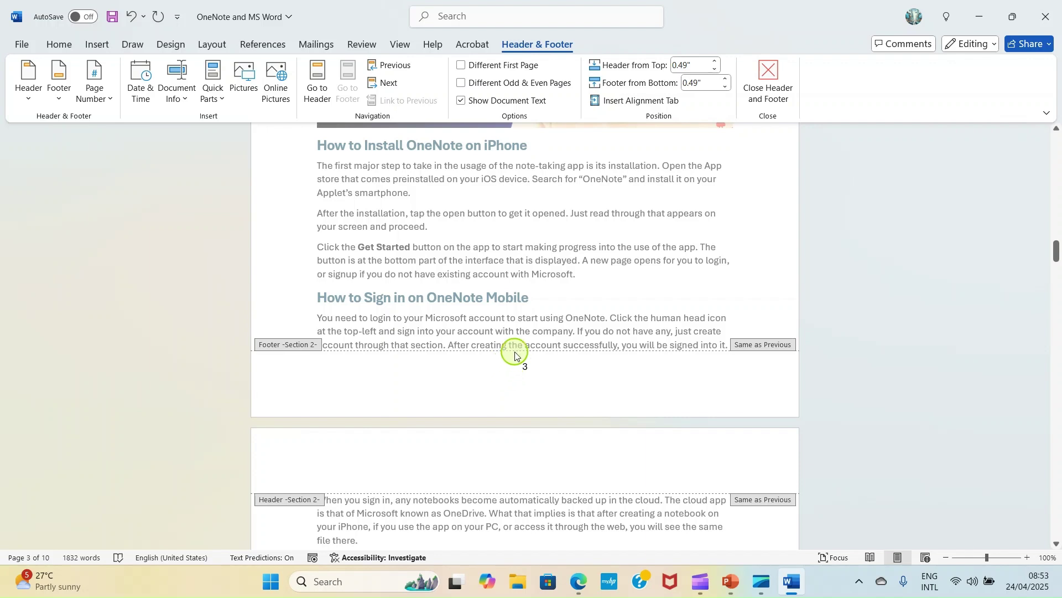
pyautogui.scroll(10, 507, 375)
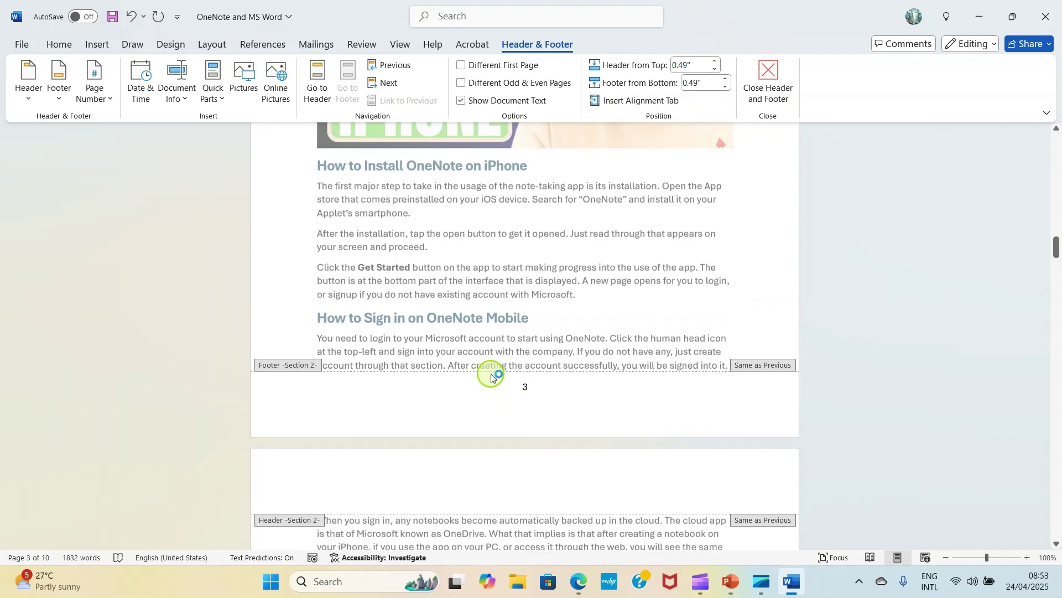
pyautogui.scroll(-1, 490, 374)
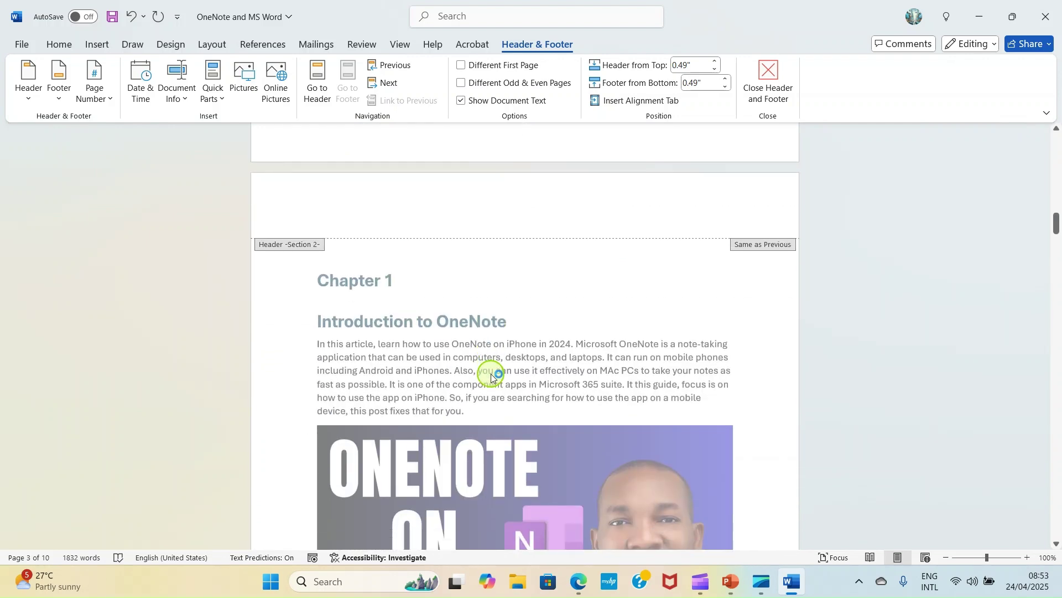
pyautogui.scroll(-7, 489, 374)
pyautogui.scroll(-3, 475, 374)
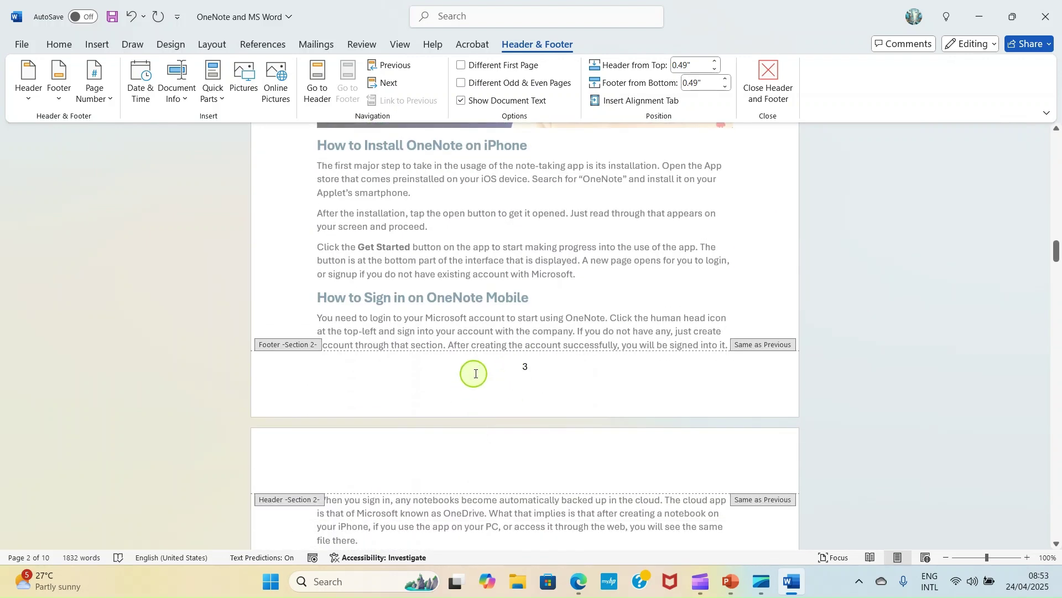
# Step: Unlink the Section 2 footer on Chapter 1's first page from the previous section
pyautogui.click(526, 365)
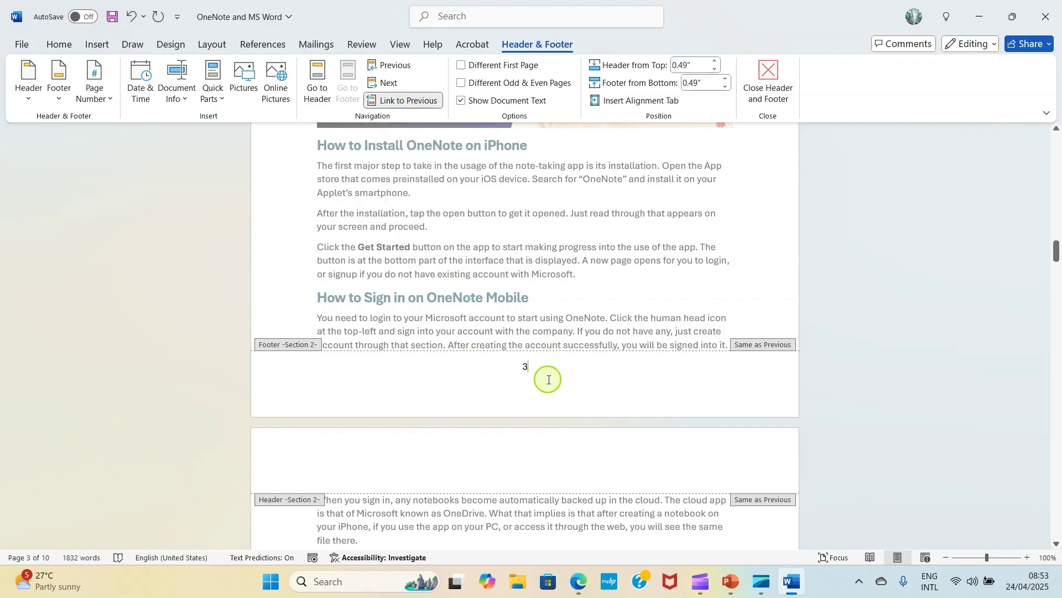
pyautogui.click(400, 101)
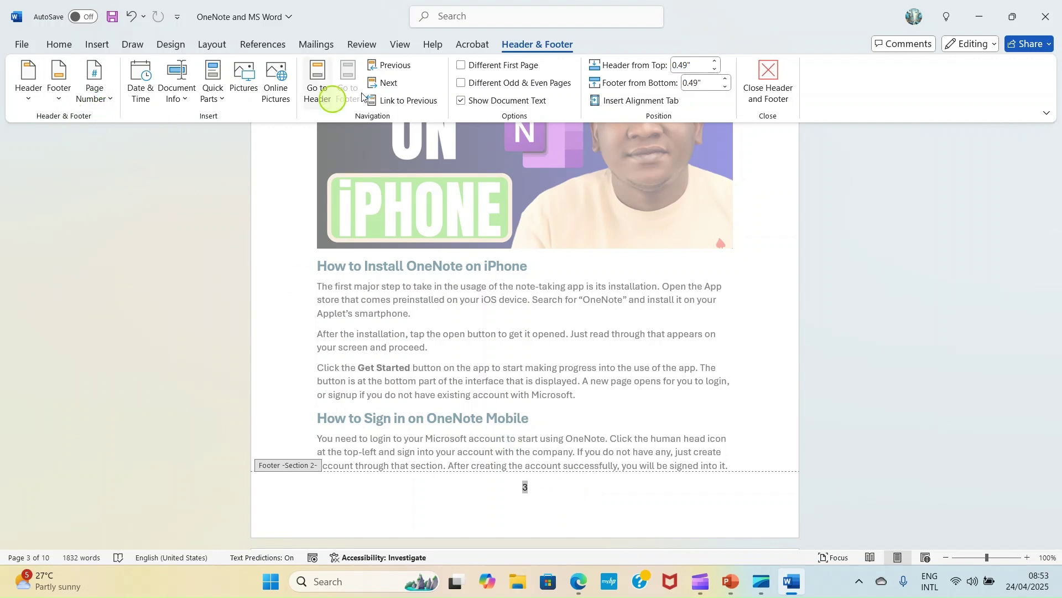
# Step: Set the Section 2 page numbering to the 1, 2, 3 format, starting at 1
pyautogui.click(111, 102)
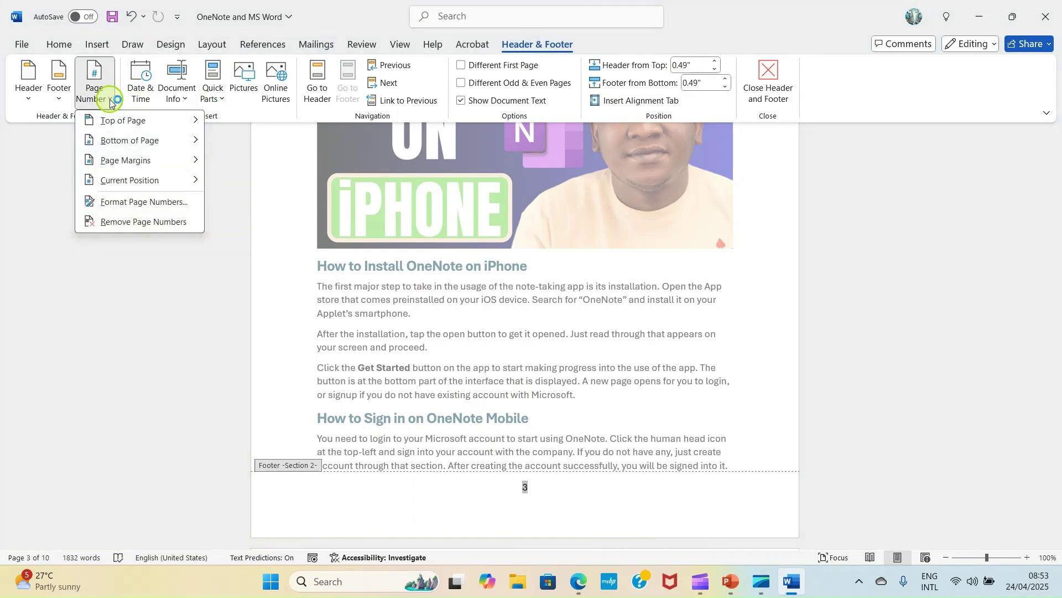
pyautogui.click(138, 203)
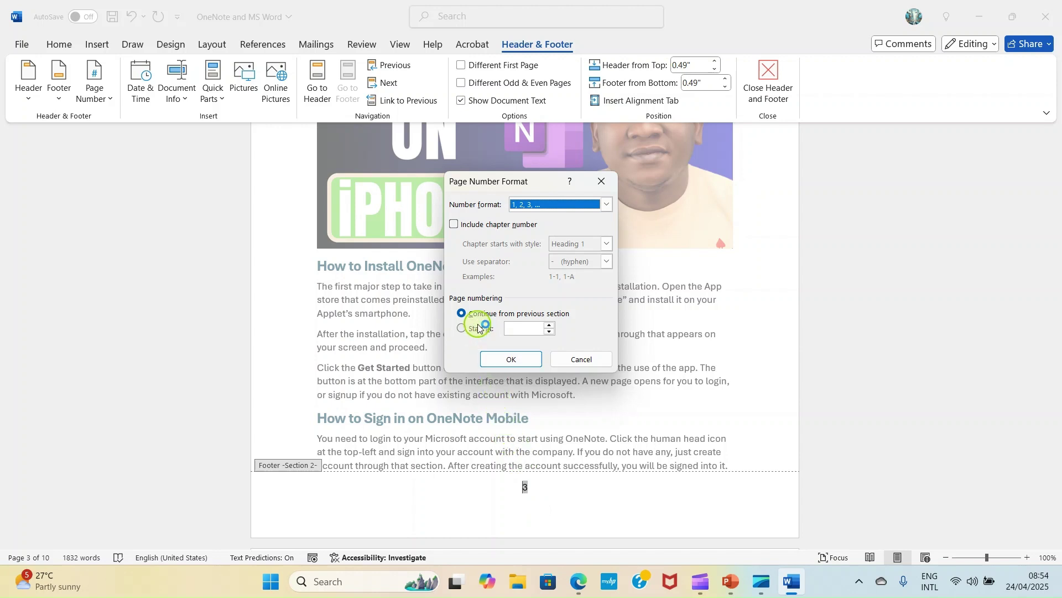
pyautogui.click(463, 328)
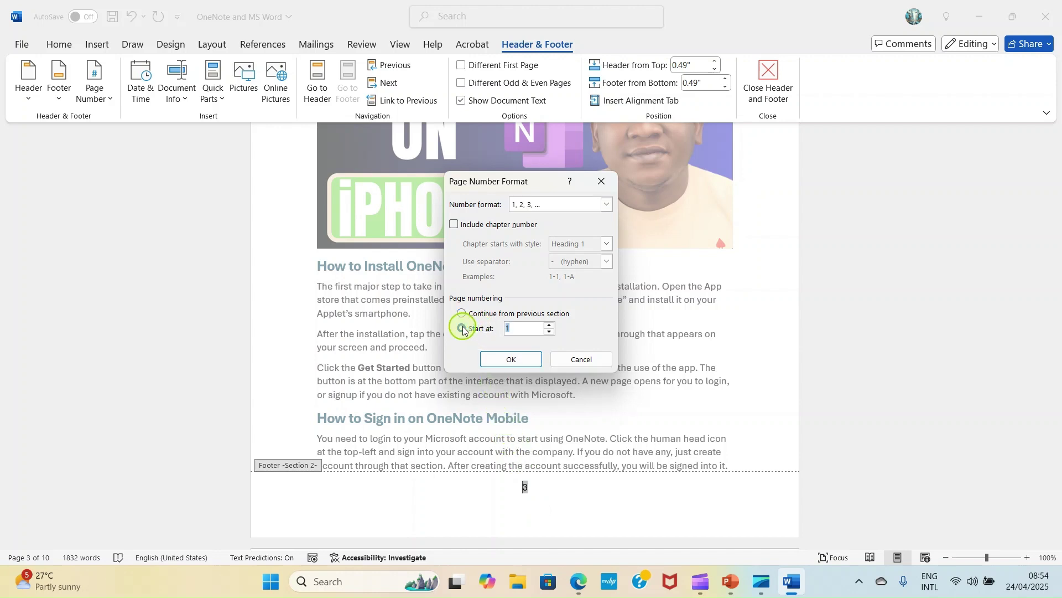
pyautogui.click(515, 332)
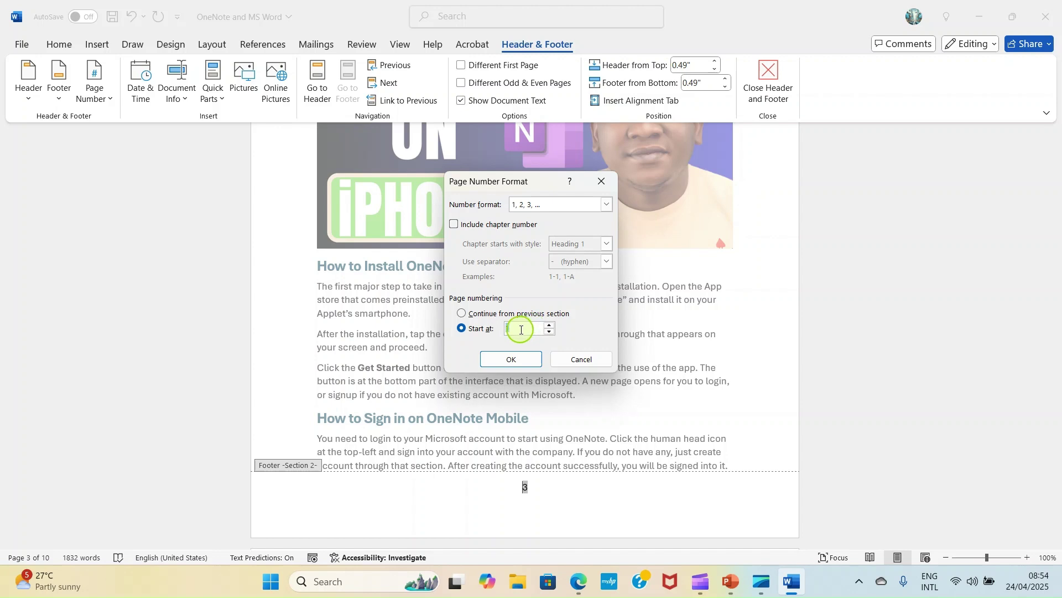
pyautogui.click(510, 360)
# Step: Check the page numbers in the Section 2 footers and leave header and footer editing
pyautogui.scroll(-10, 560, 436)
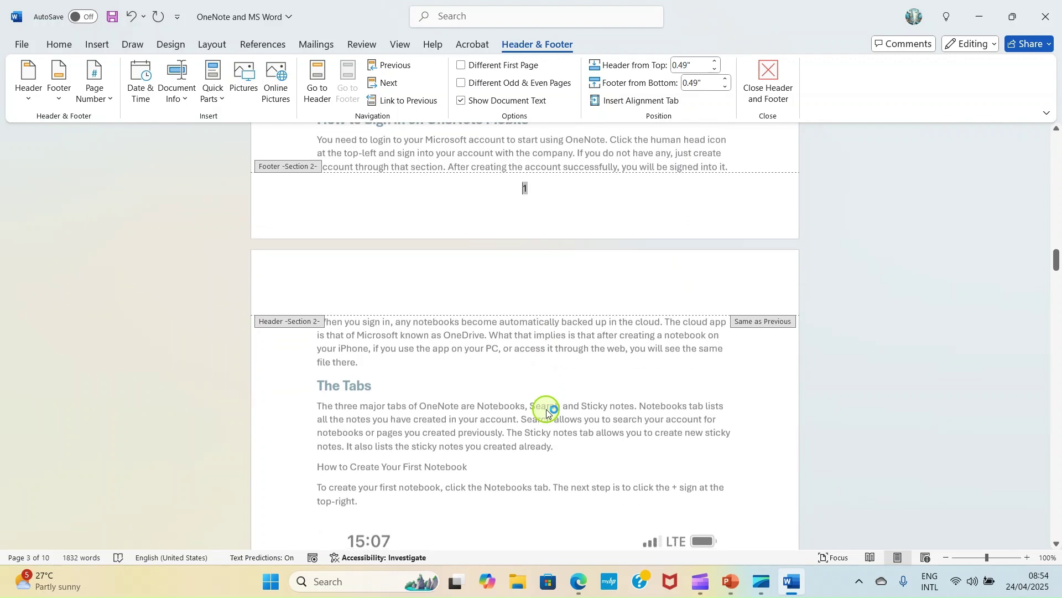
pyautogui.scroll(-10, 547, 412)
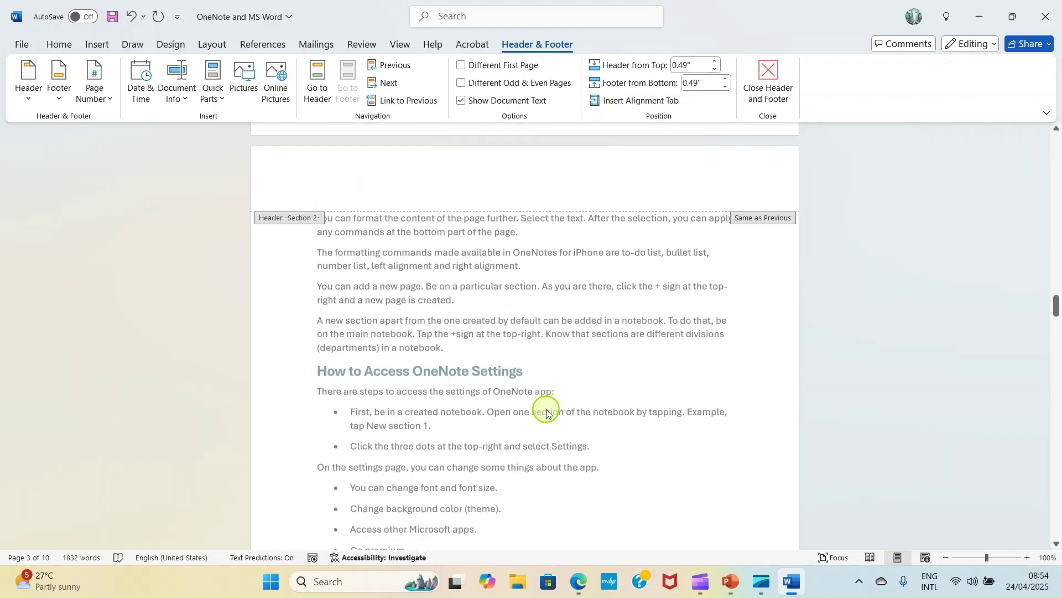
pyautogui.scroll(-3, 547, 408)
pyautogui.scroll(12, 548, 399)
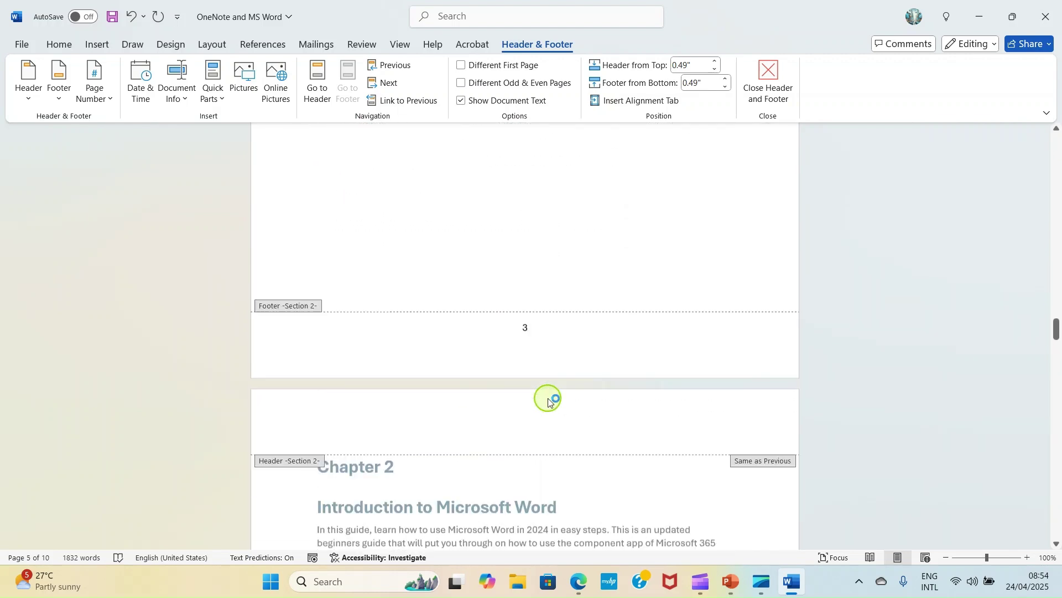
pyautogui.scroll(15, 547, 400)
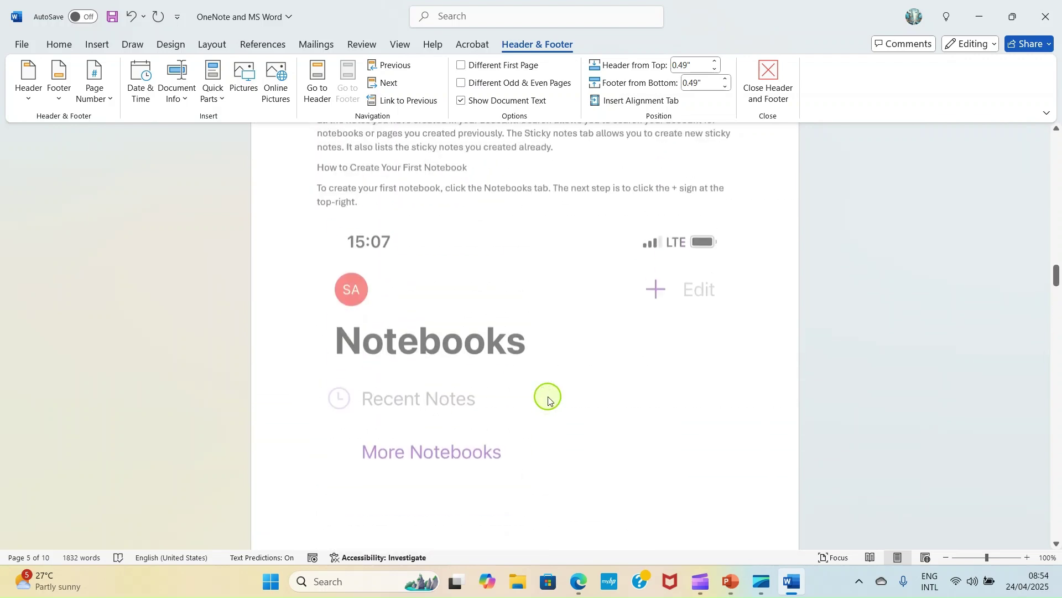
pyautogui.scroll(2, 551, 398)
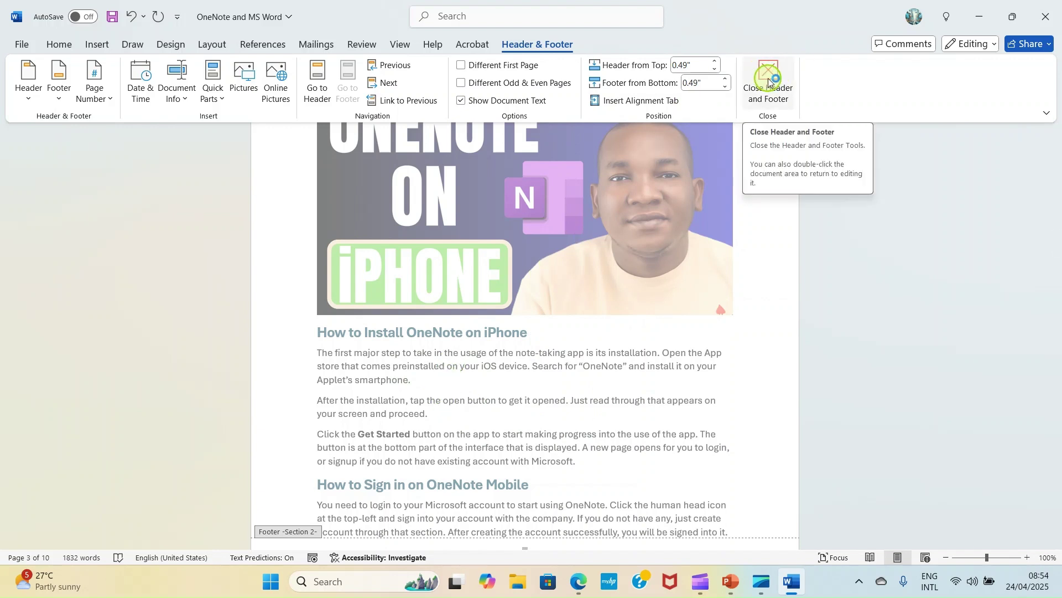
pyautogui.doubleClick(501, 402)
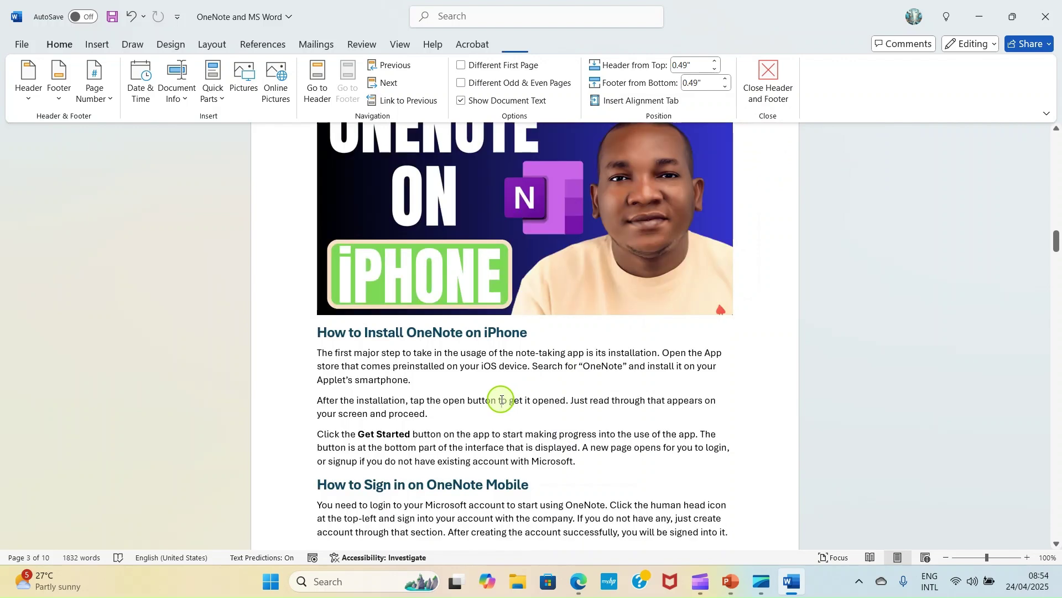
# Step: Examine the footer page numbers across the Chapter 1 pages in normal editing view
pyautogui.scroll(15, 549, 408)
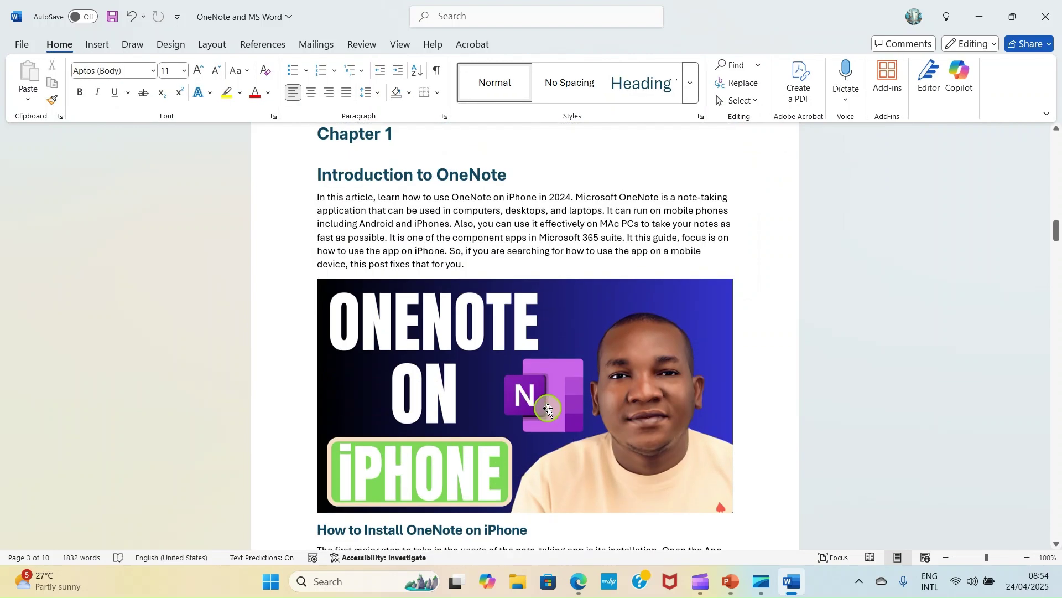
pyautogui.scroll(10, 548, 409)
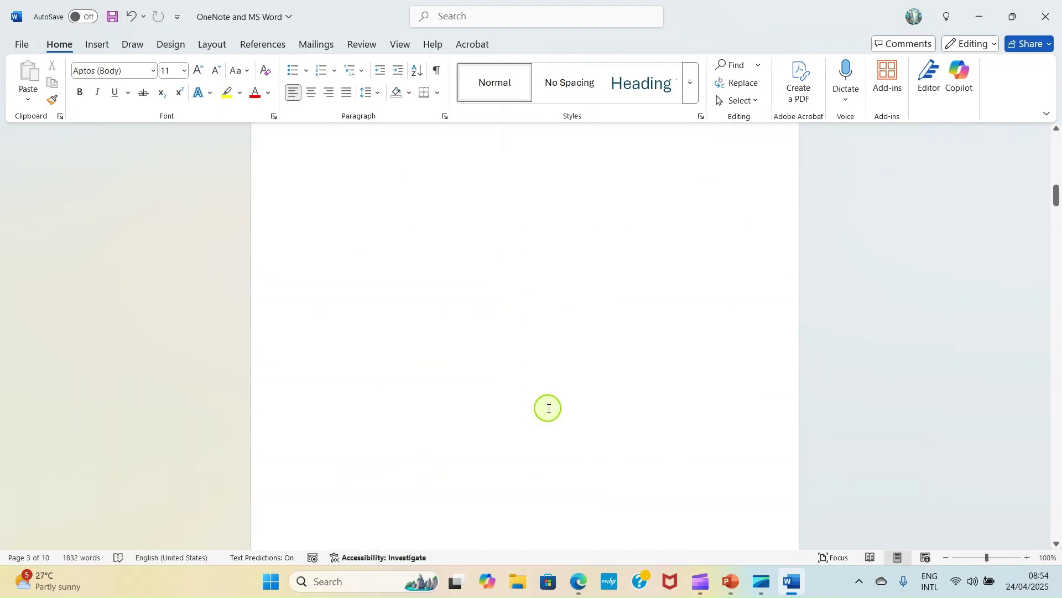
pyautogui.scroll(-6, 549, 408)
pyautogui.scroll(-20, 548, 409)
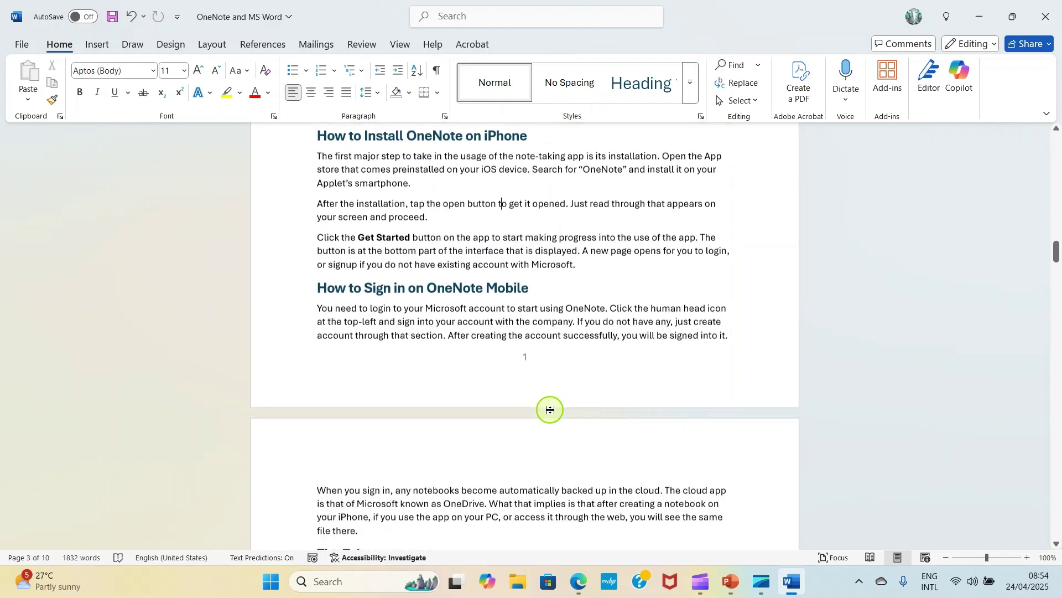
pyautogui.scroll(-18, 550, 410)
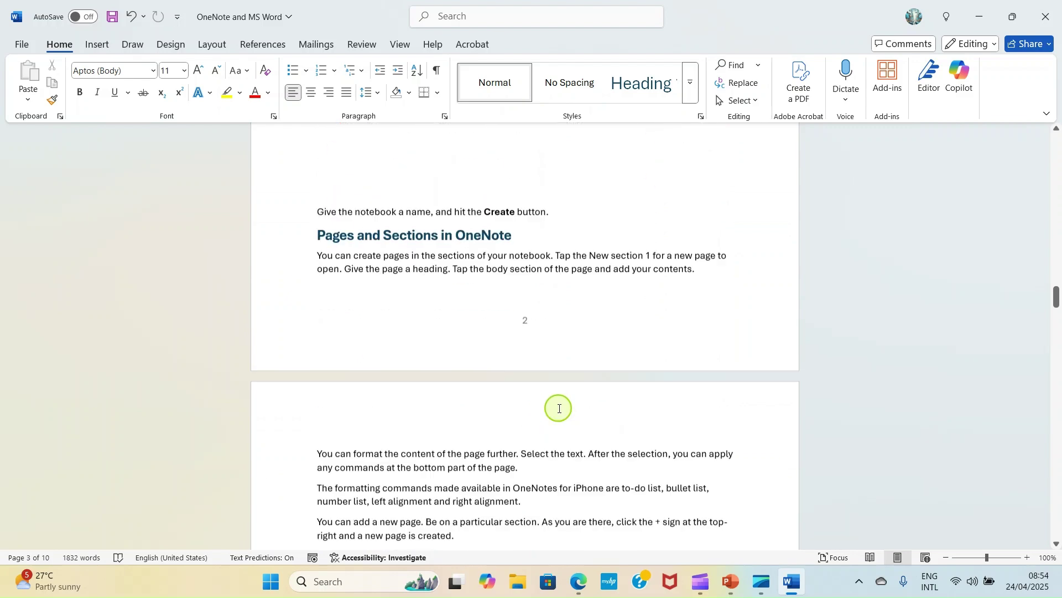
pyautogui.scroll(-3, 559, 408)
pyautogui.scroll(8, 558, 412)
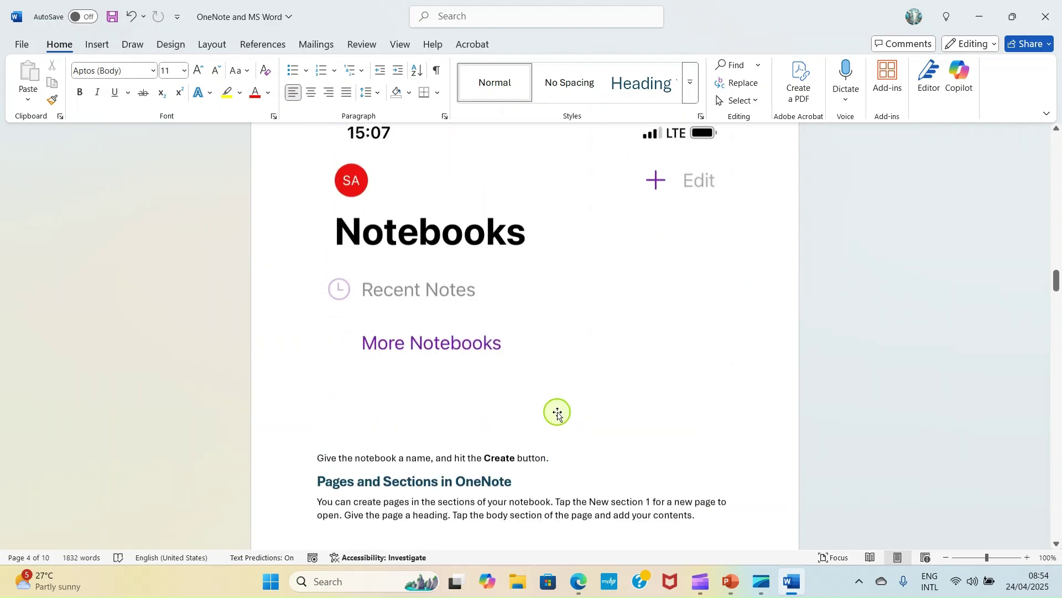
pyautogui.scroll(15, 560, 408)
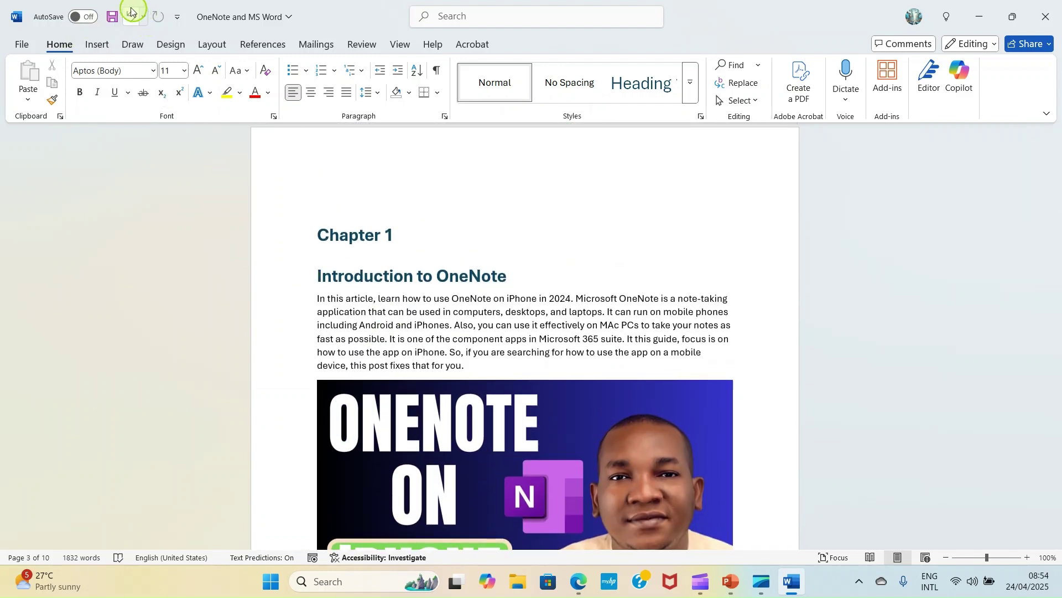
# Step: Insert a custom table of contents in the Distinctive format, showing 3 levels, on the line below the CONTENTS heading
pyautogui.scroll(10, 526, 293)
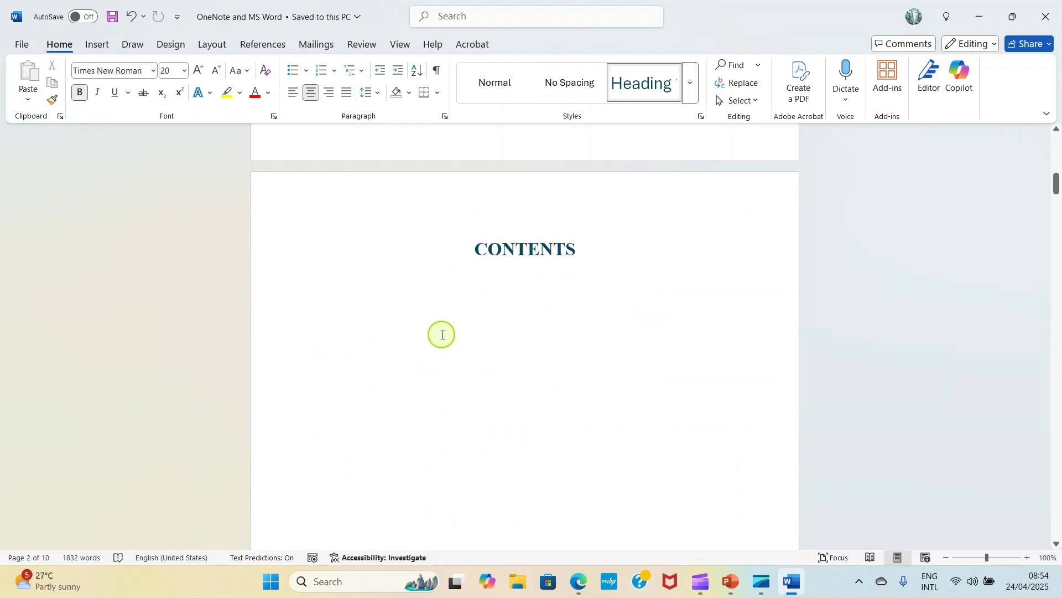
pyautogui.click(441, 313)
pyautogui.click(411, 293)
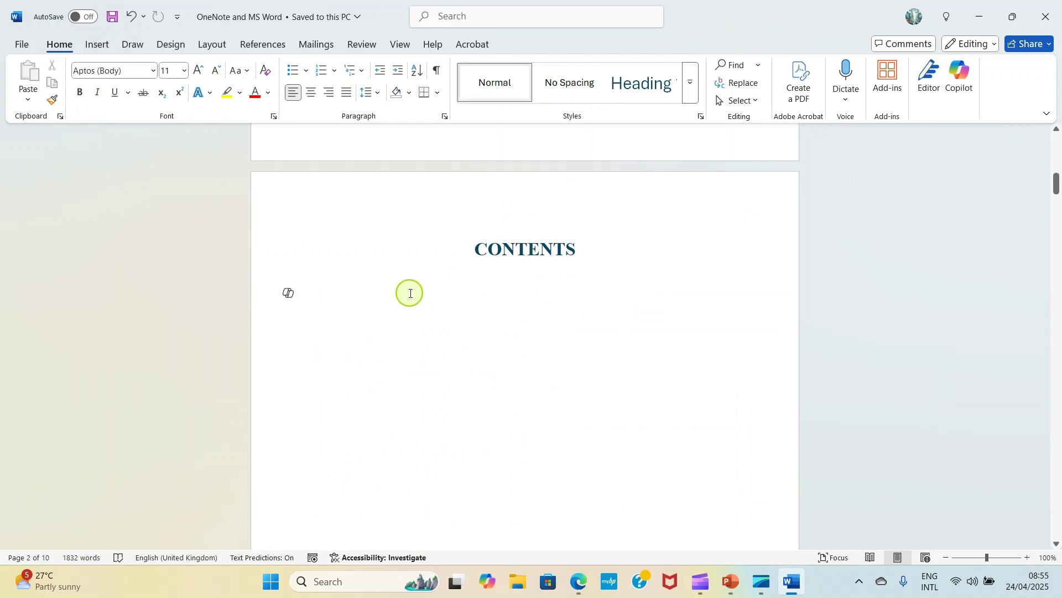
pyautogui.press('Up')
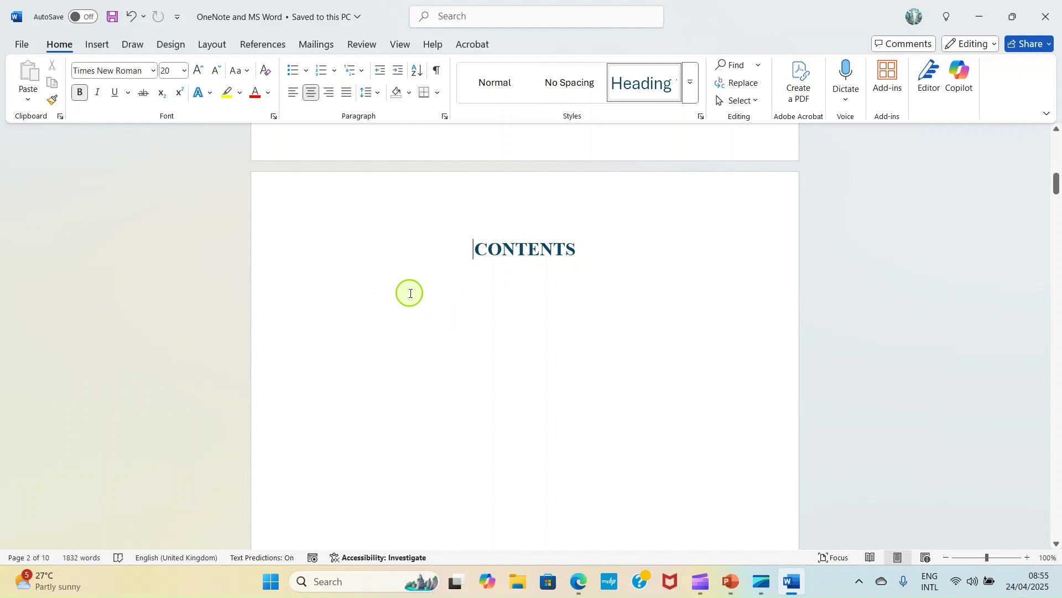
pyautogui.press('Down')
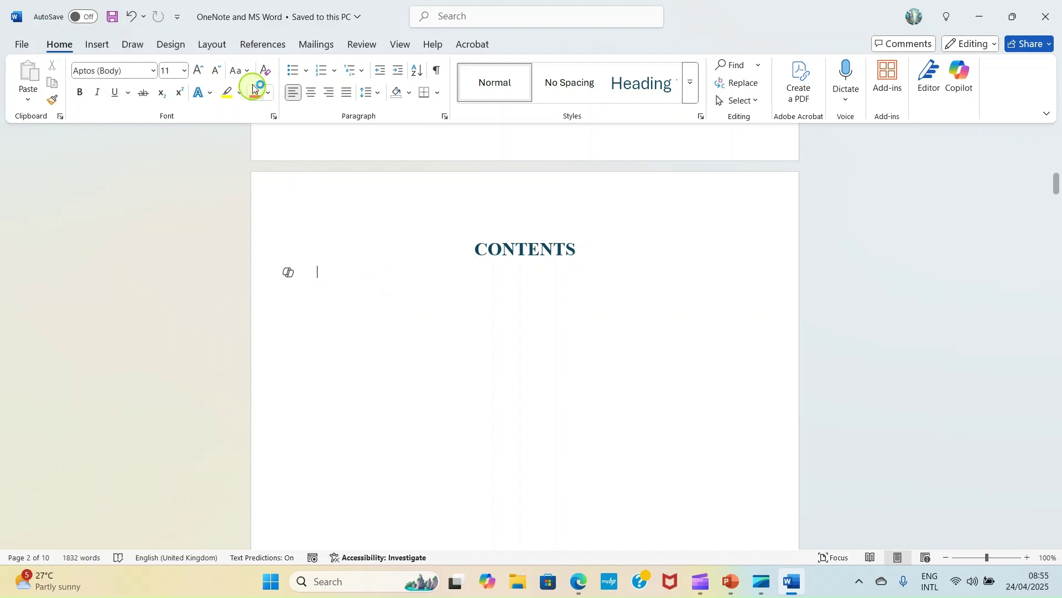
pyautogui.click(265, 55)
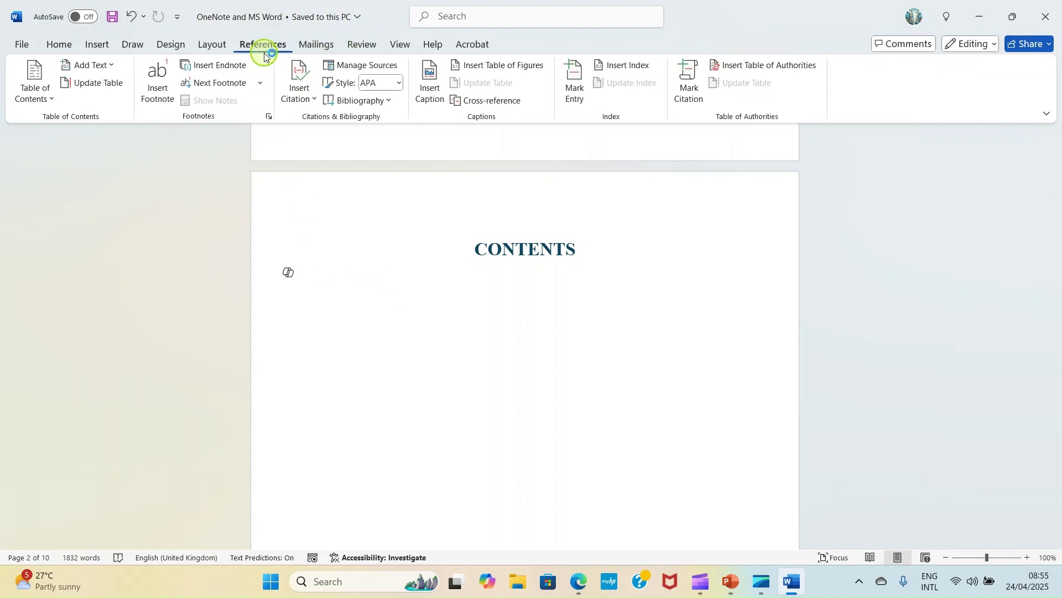
pyautogui.click(49, 100)
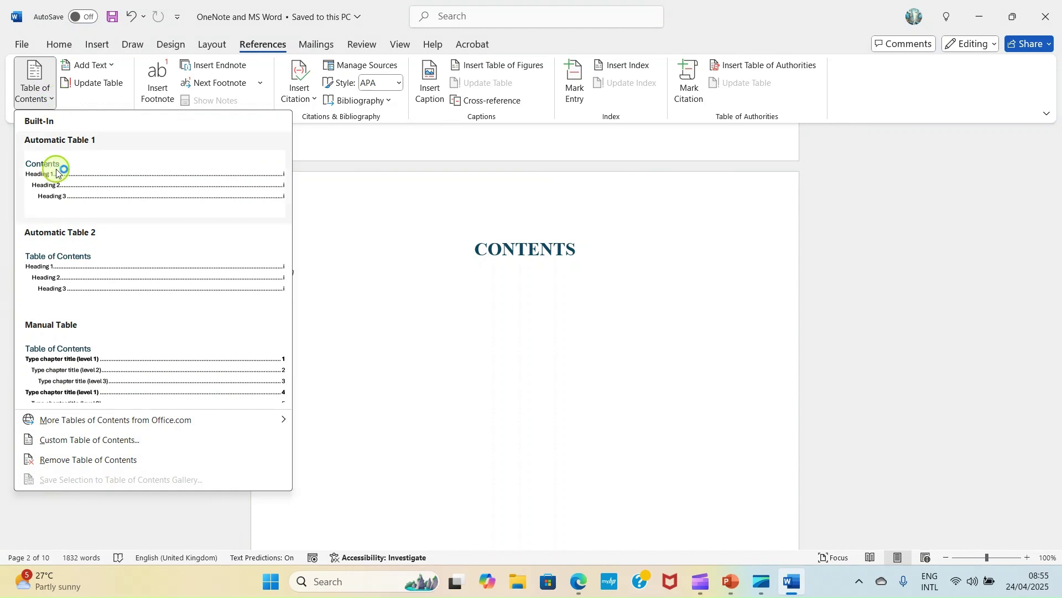
pyautogui.click(98, 441)
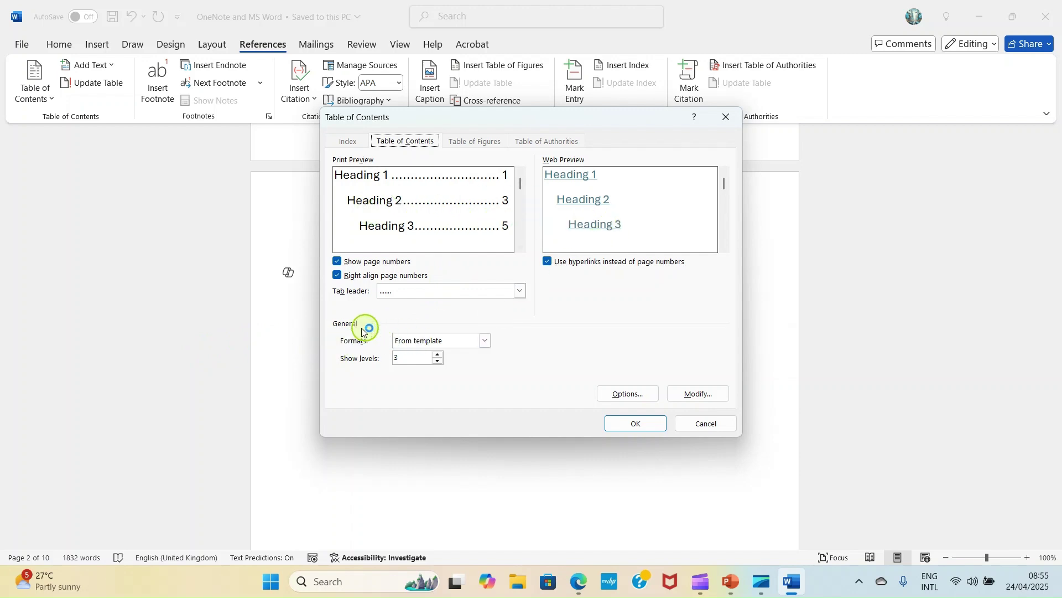
pyautogui.click(486, 342)
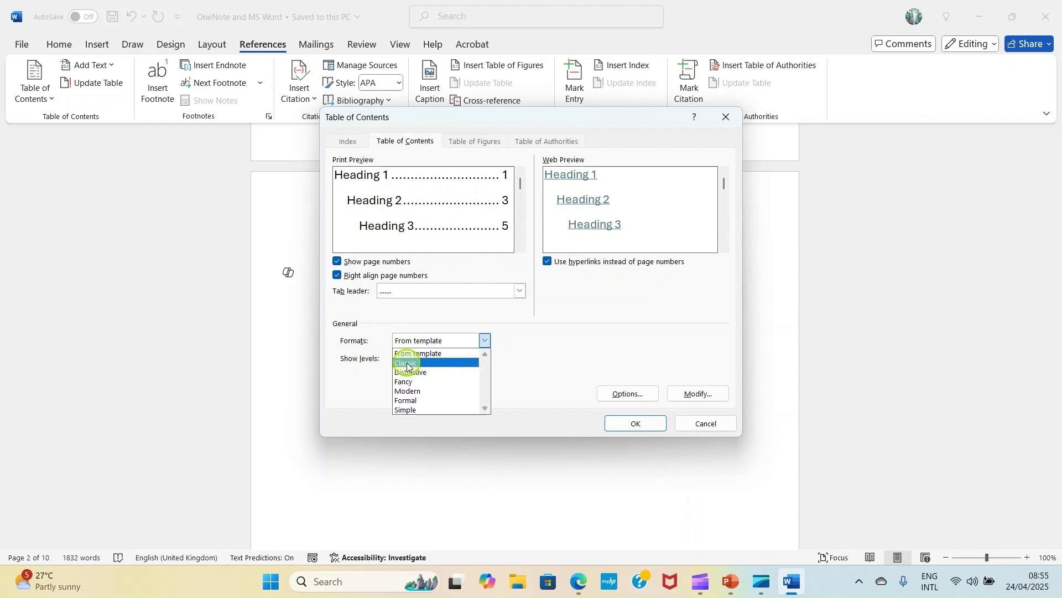
pyautogui.click(408, 364)
pyautogui.click(486, 341)
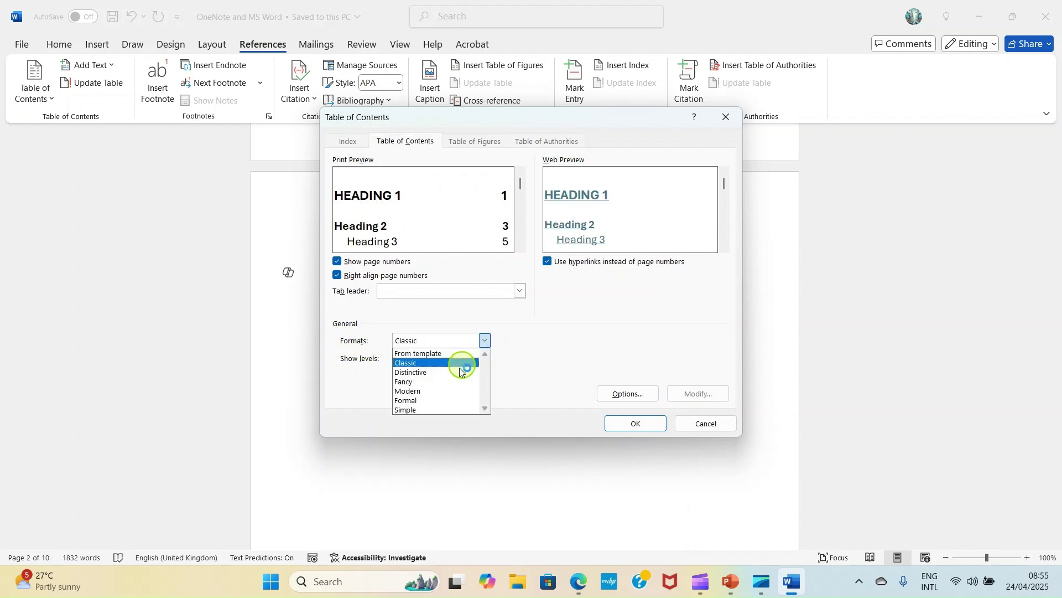
pyautogui.click(412, 373)
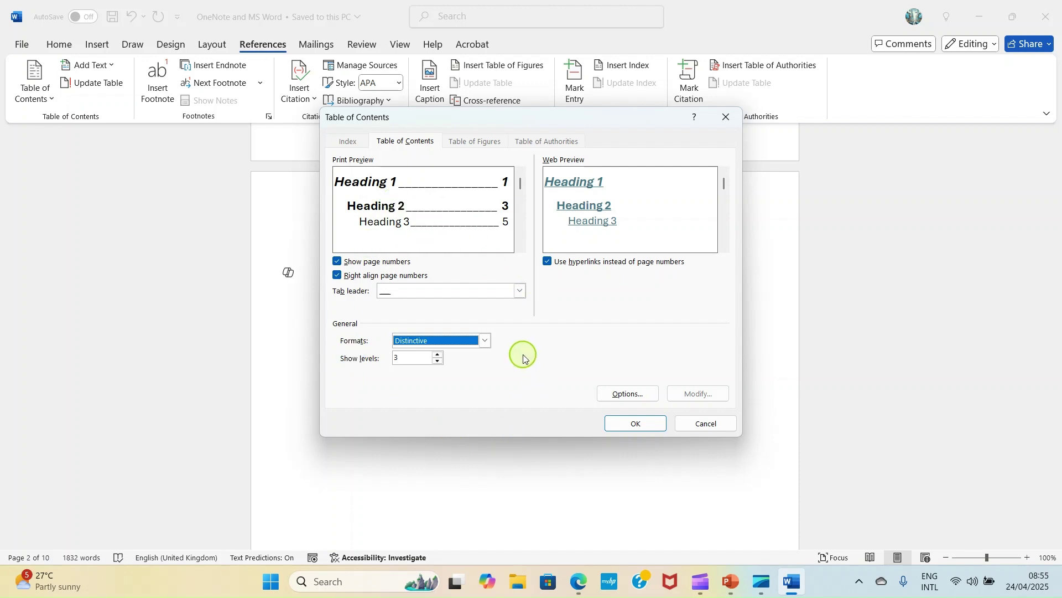
pyautogui.click(644, 425)
# Step: Review the entries and page numbers of the new table of contents, from Copyright to the last Chapter 2 heading
pyautogui.scroll(10, 622, 375)
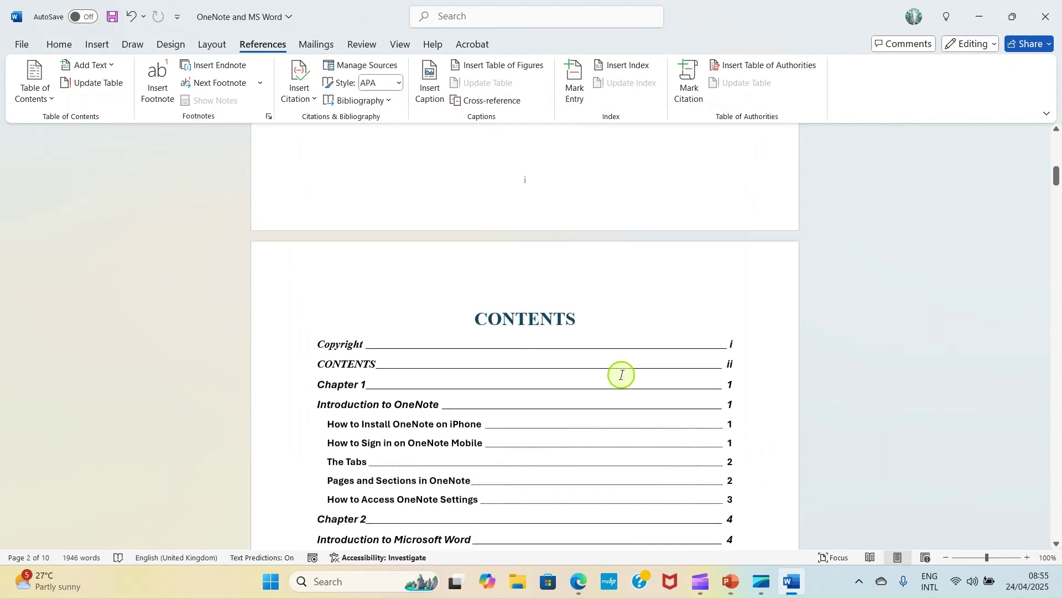
pyautogui.scroll(-8, 624, 370)
pyautogui.scroll(-8, 553, 354)
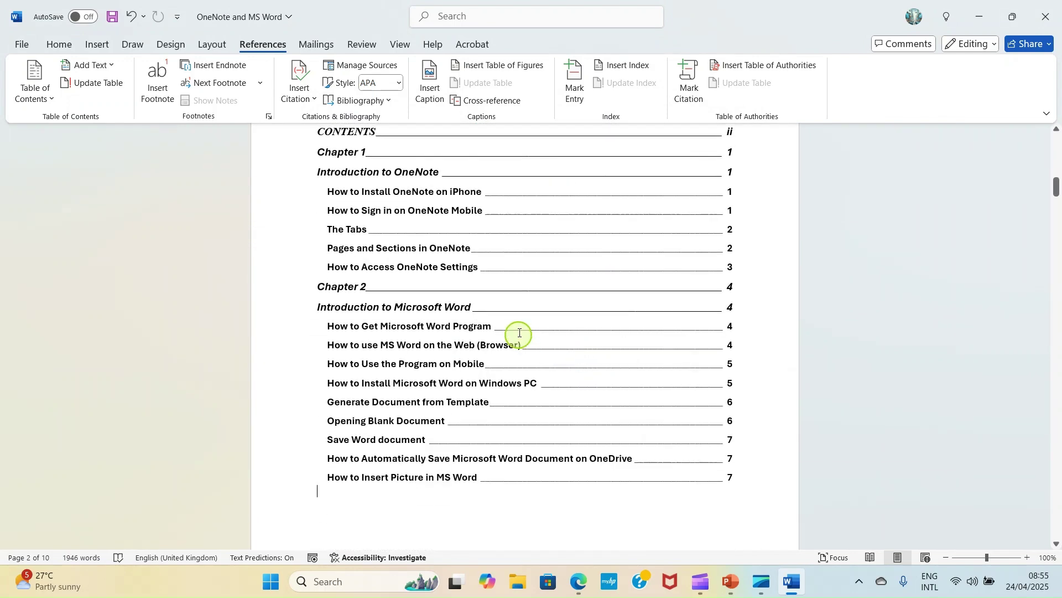
pyautogui.scroll(2, 494, 342)
pyautogui.scroll(3, 494, 342)
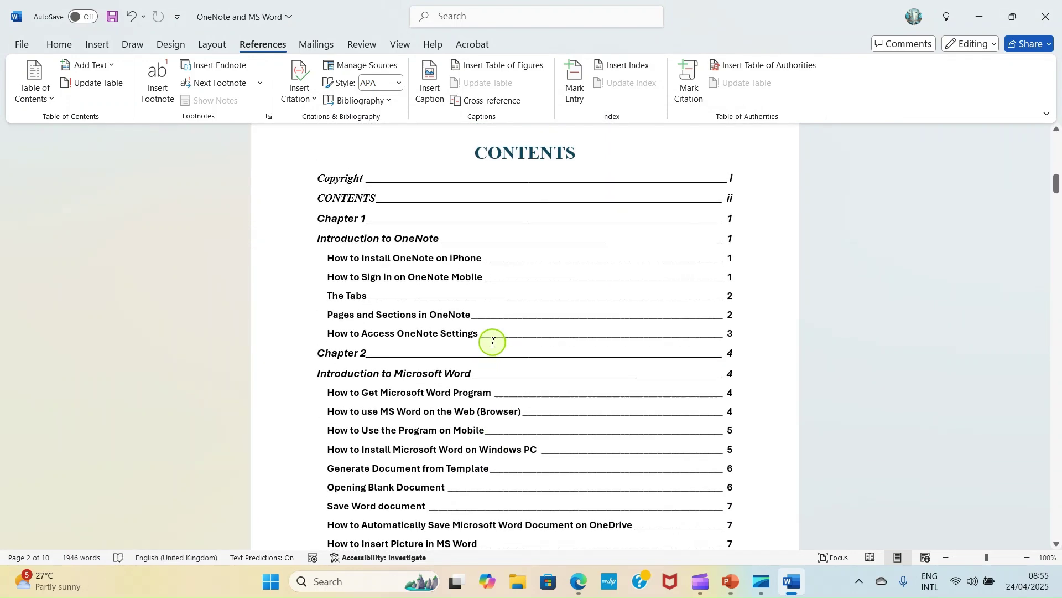
pyautogui.scroll(-3, 494, 341)
pyautogui.scroll(5, 493, 342)
pyautogui.scroll(-15, 493, 342)
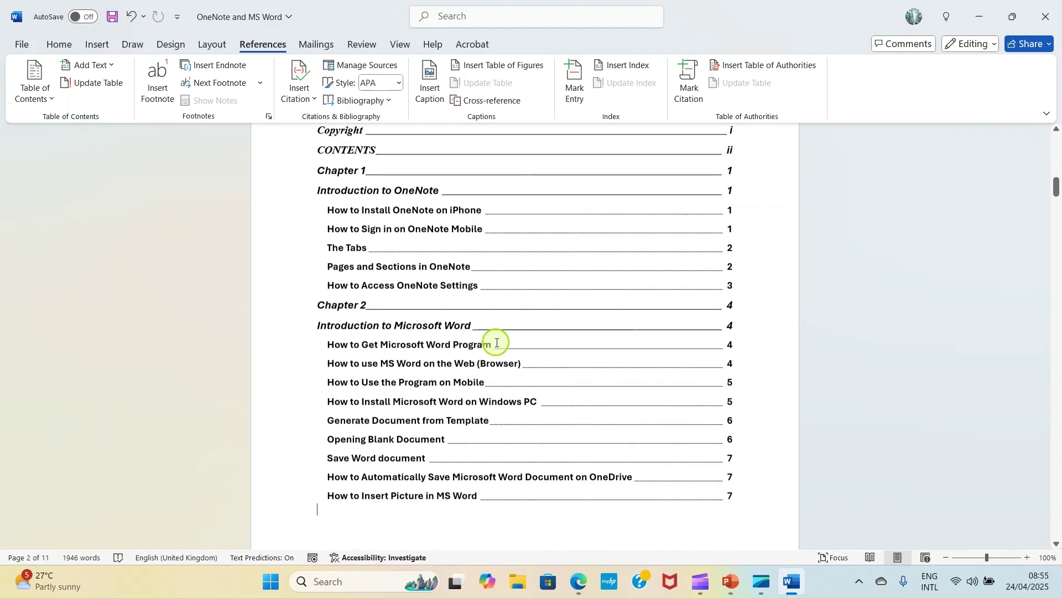
# Step: Remove the blank page between the contents page and Chapter 1 by deleting its empty lines
pyautogui.scroll(10, 471, 296)
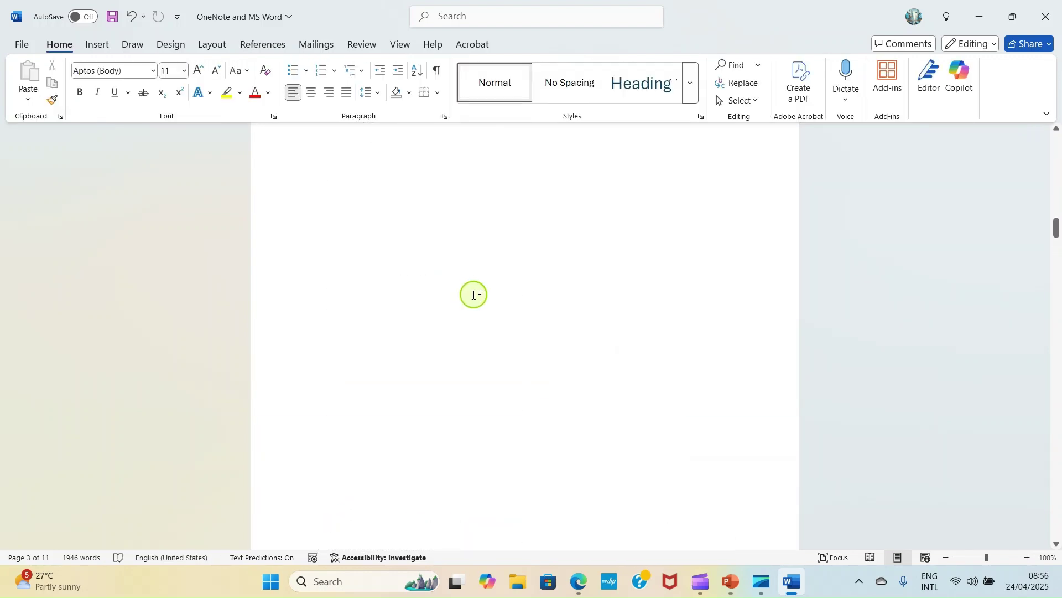
pyautogui.scroll(-8, 477, 294)
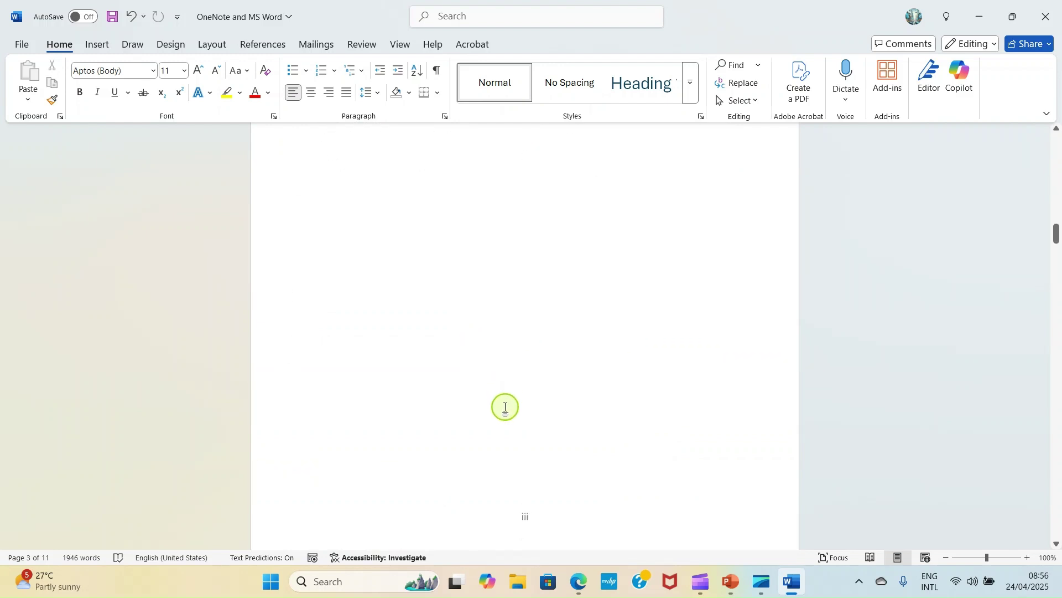
pyautogui.scroll(4, 505, 406)
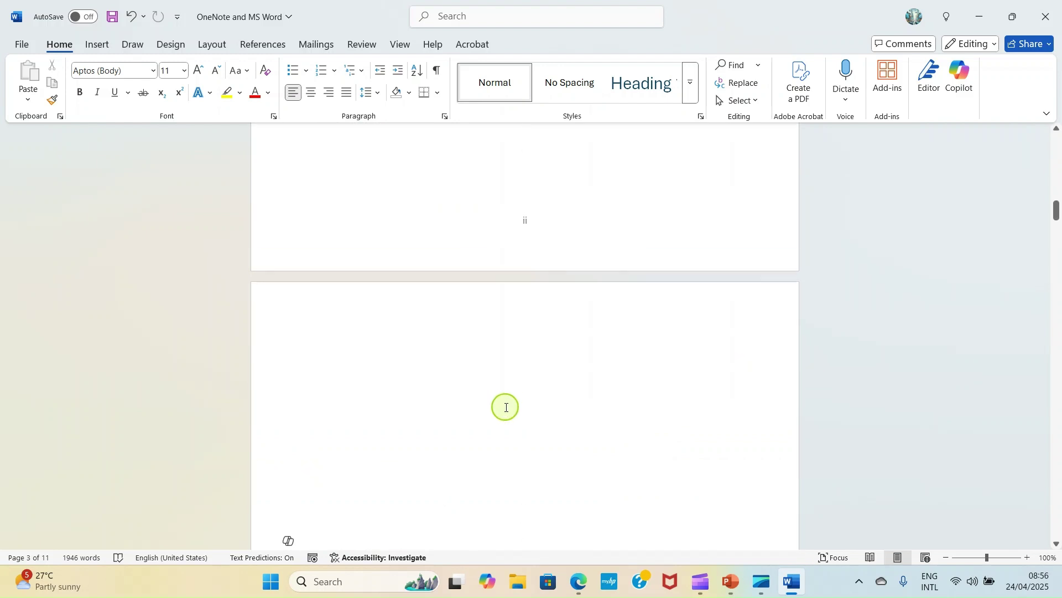
pyautogui.scroll(-1, 506, 414)
pyautogui.press('BackSpace')
pyautogui.press('BackSpace')
pyautogui.press('BackSpace')
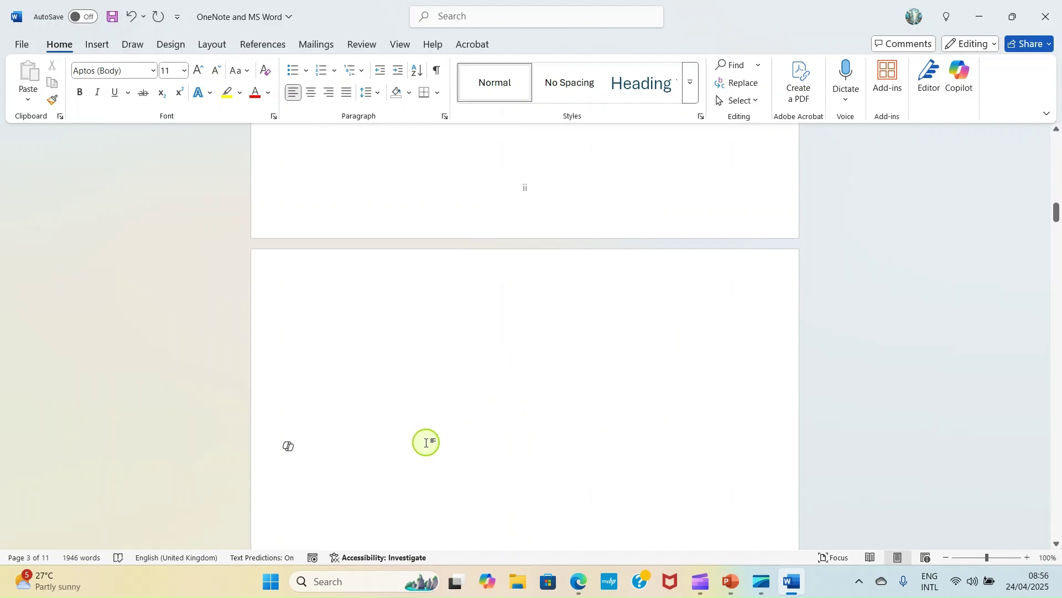
pyautogui.press('BackSpace')
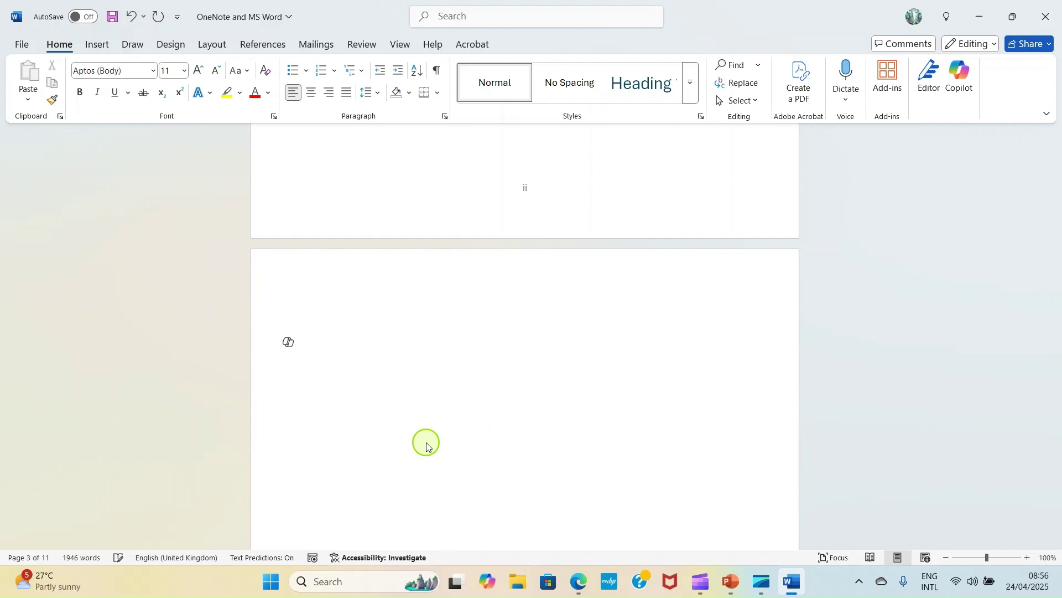
pyautogui.press('BackSpace')
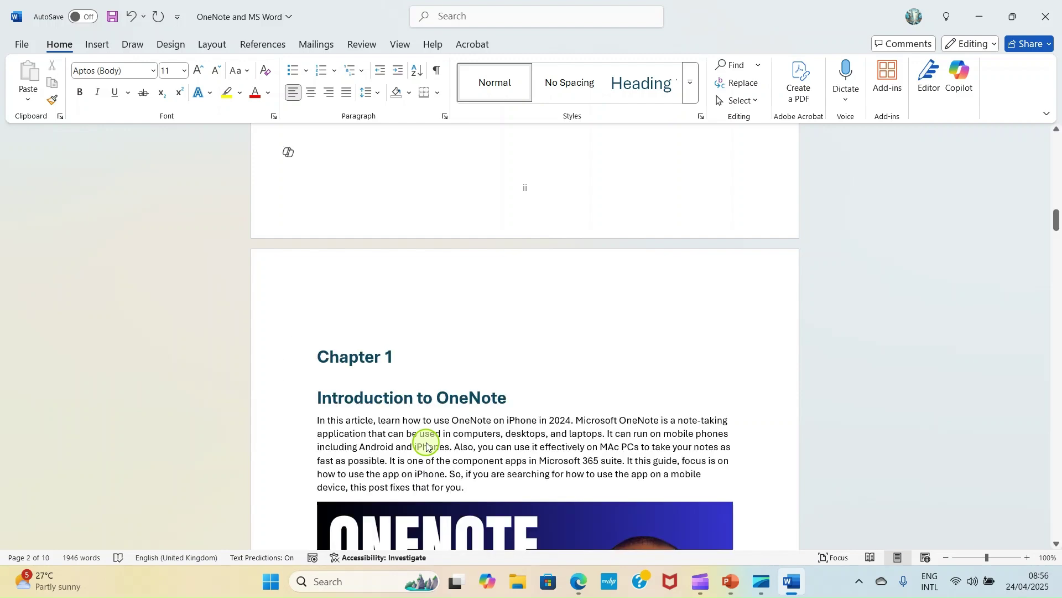
pyautogui.scroll(10, 422, 336)
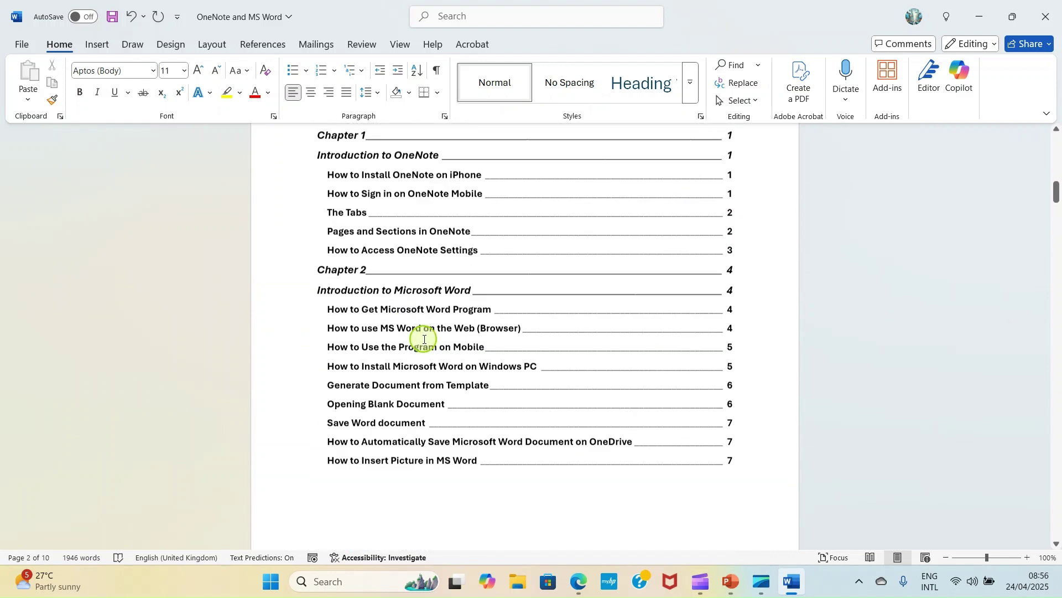
pyautogui.scroll(-6, 429, 322)
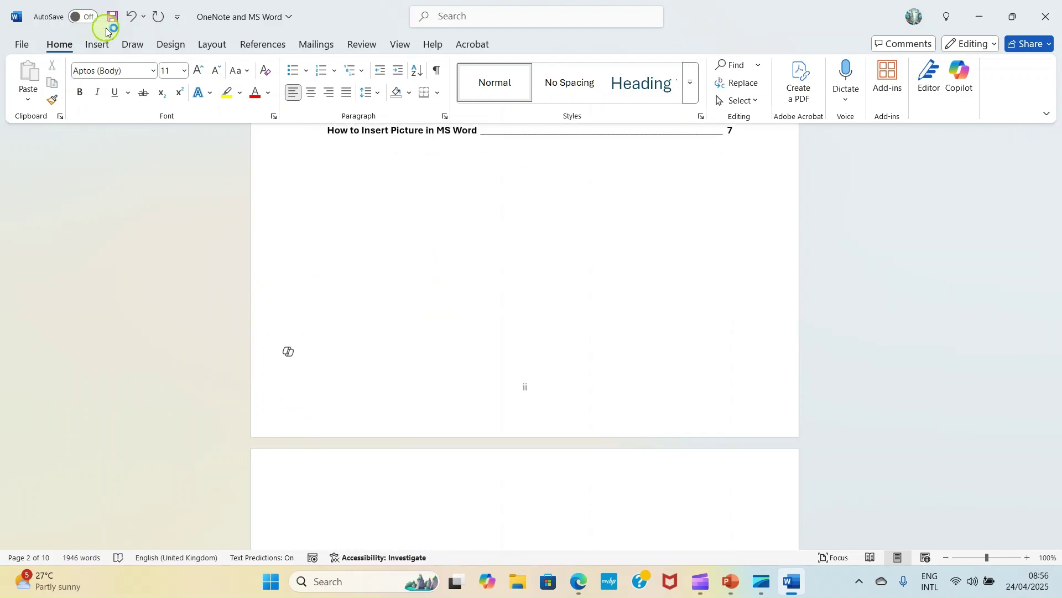